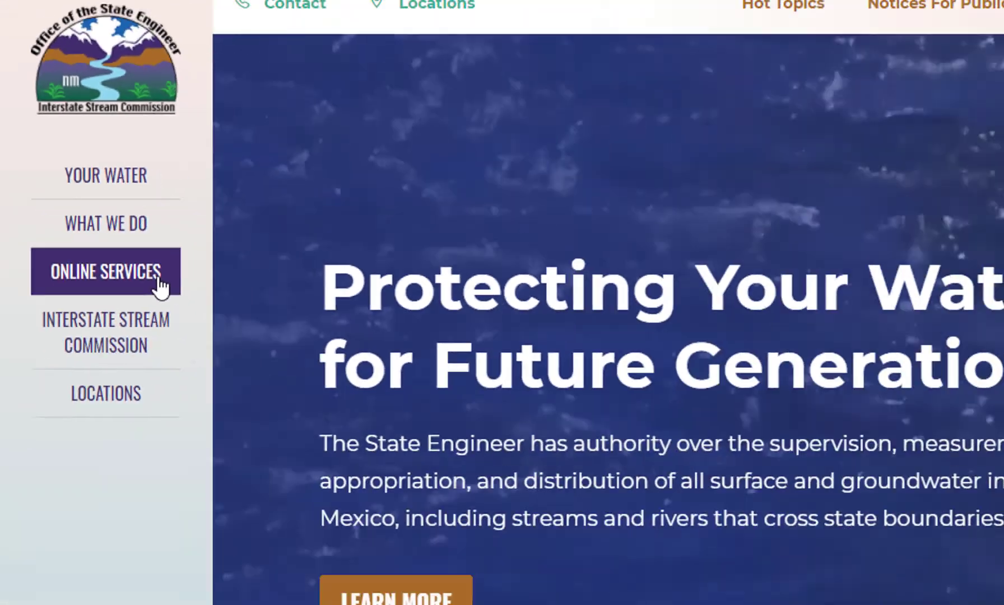
Go from Online Services to the OSE ArcGIS maps site through Available Maps
left_click(331, 448)
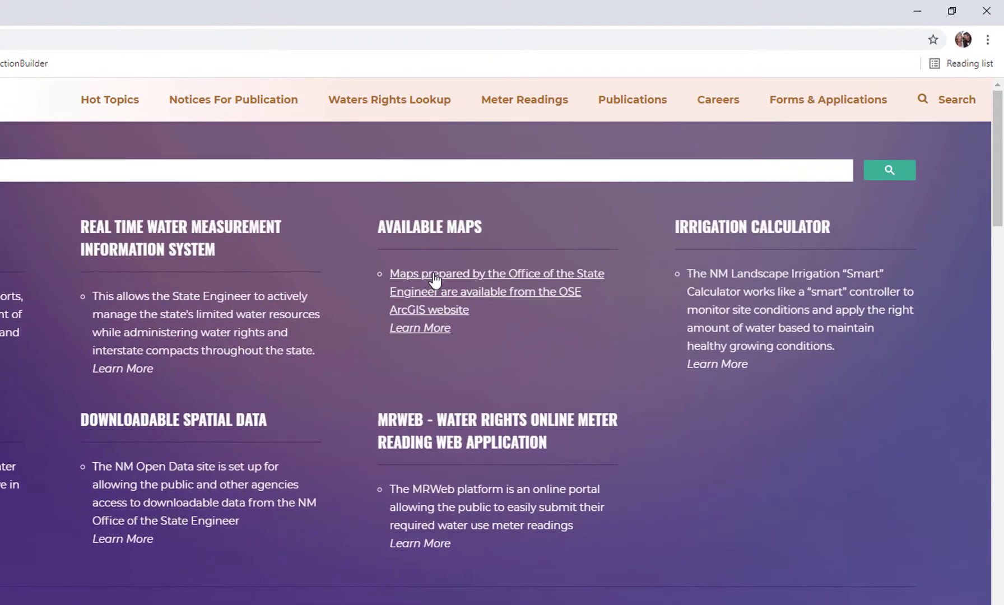
left_click(609, 195)
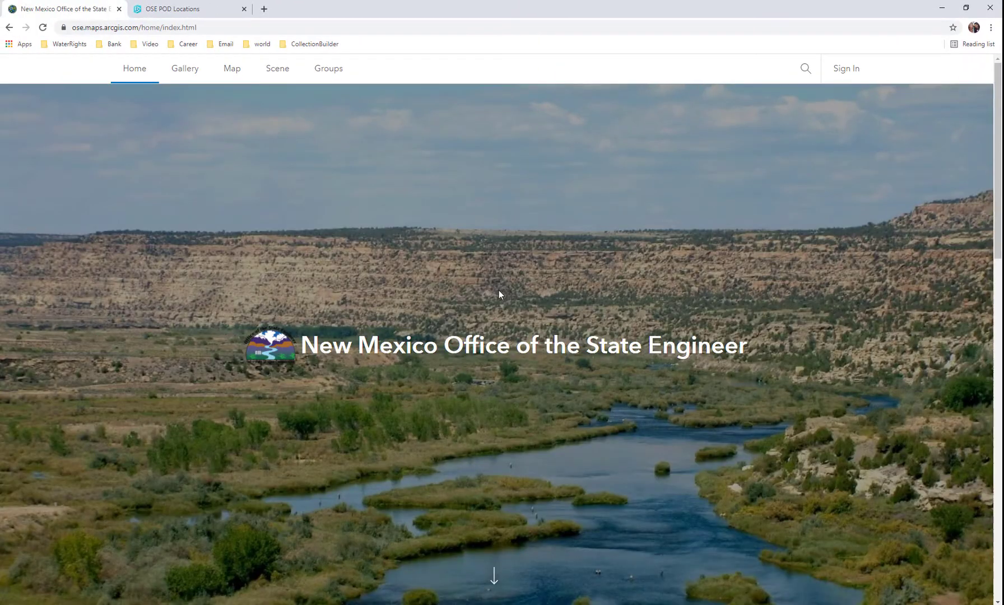
Scroll to Available Applications and Online Maps and open the OSE POD Locations card
left_click(494, 577)
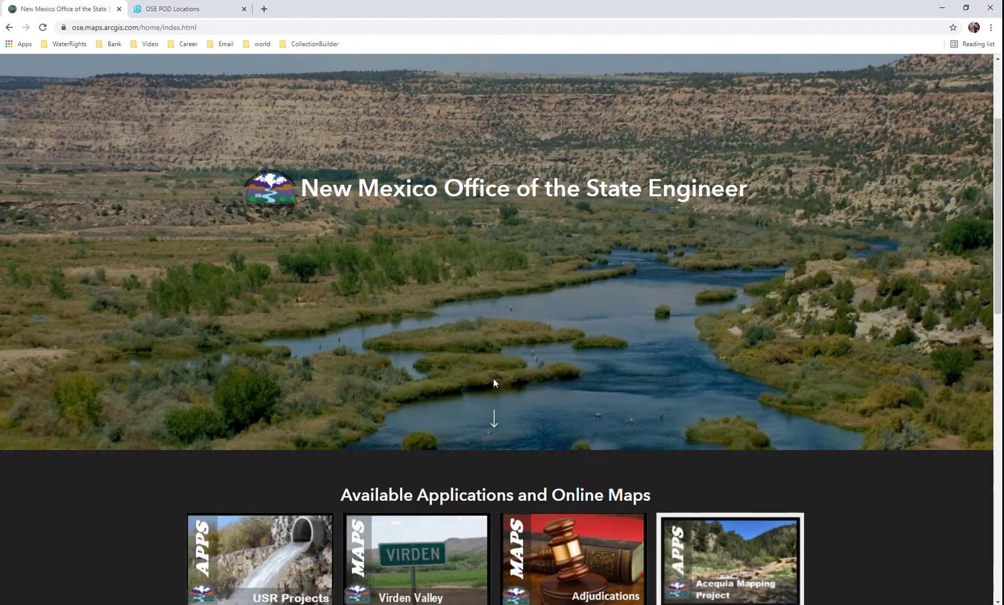
scroll(494, 378, "down", 3)
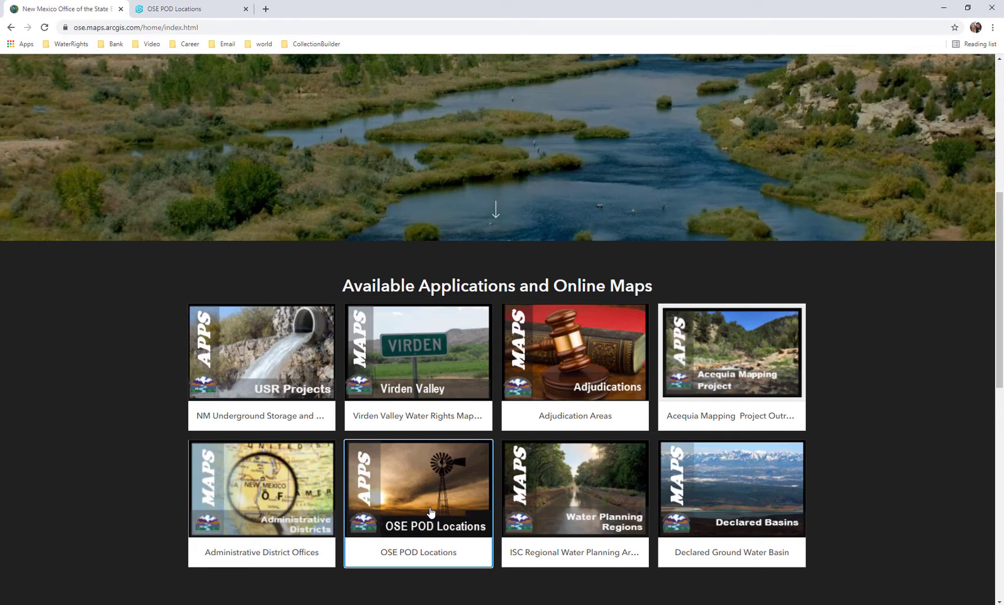
left_click(430, 511)
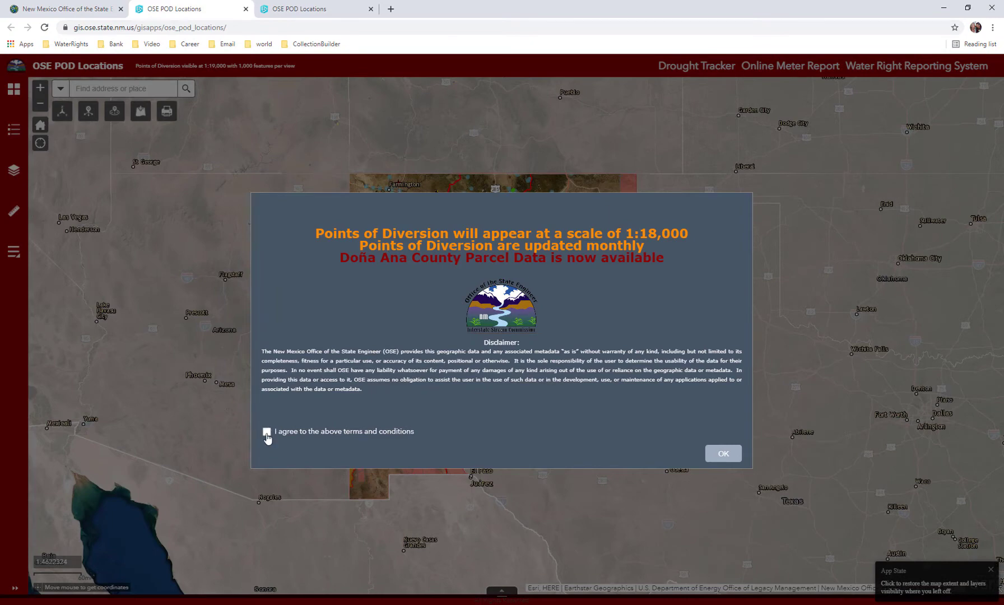
Accept the POD disclaimer terms, then open the Water Right Reporting System from the header
left_click(267, 434)
left_click(722, 455)
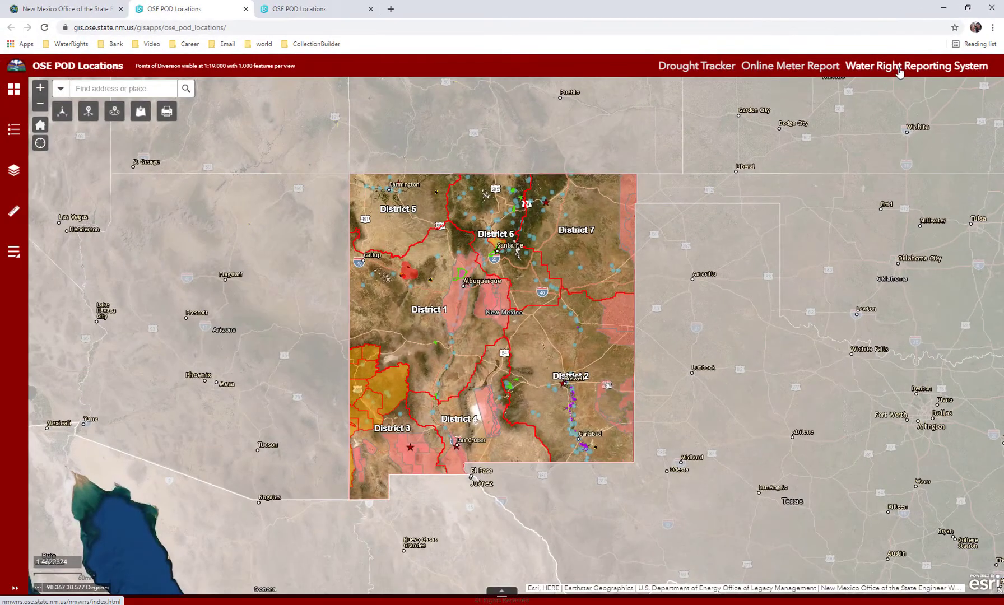
left_click(795, 135)
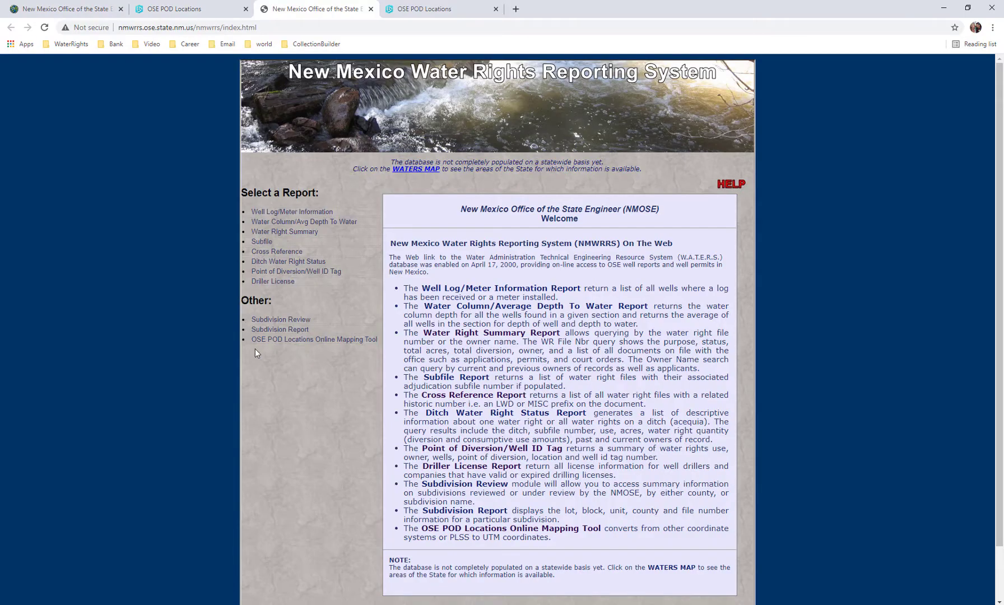
Follow the OSE POD Locations Online Mapping Tool link and return to the POD Locations map tab
left_click(290, 341)
left_click(195, 10)
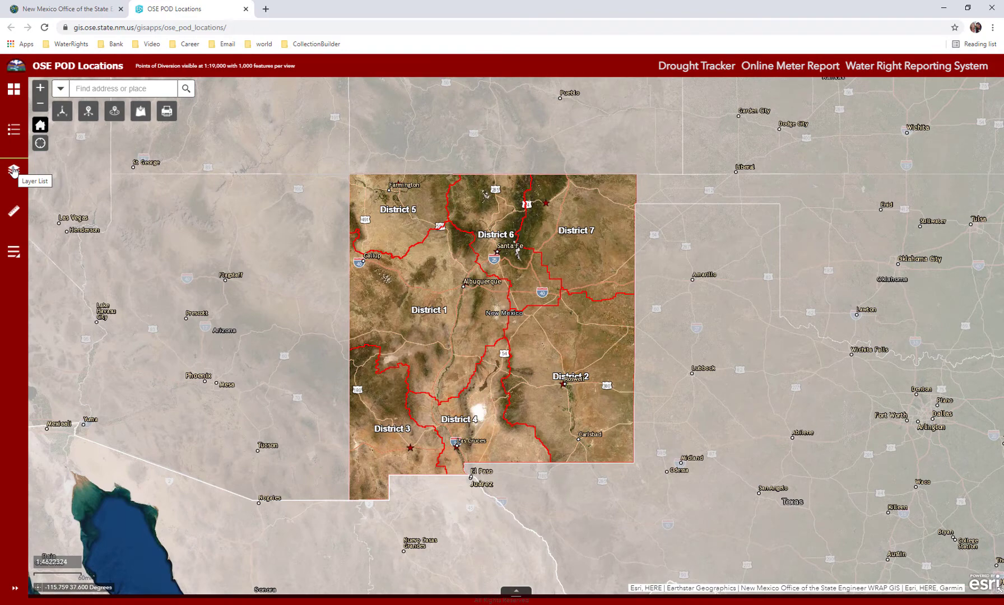
left_click(13, 171)
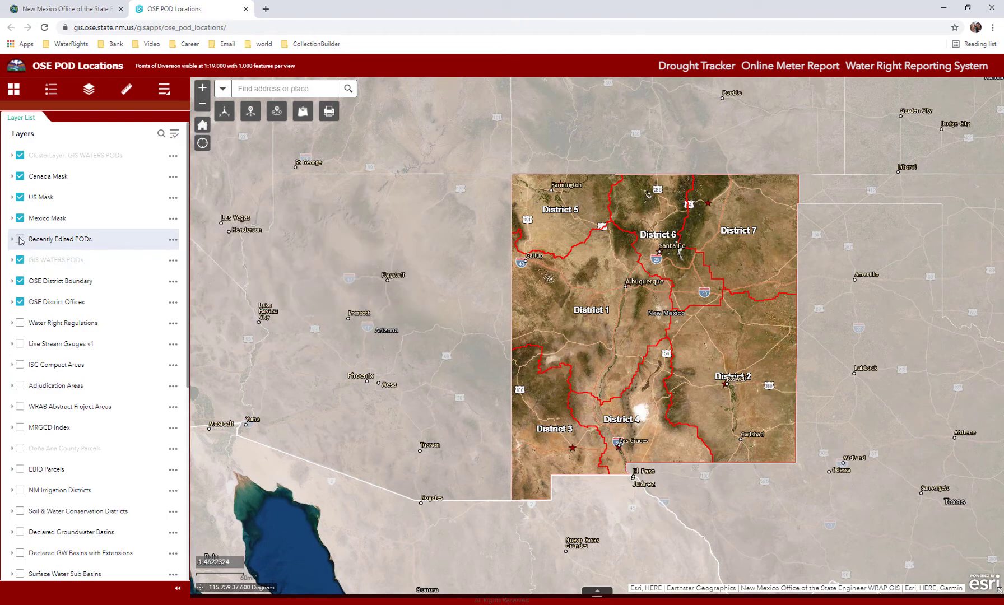
left_click(20, 240)
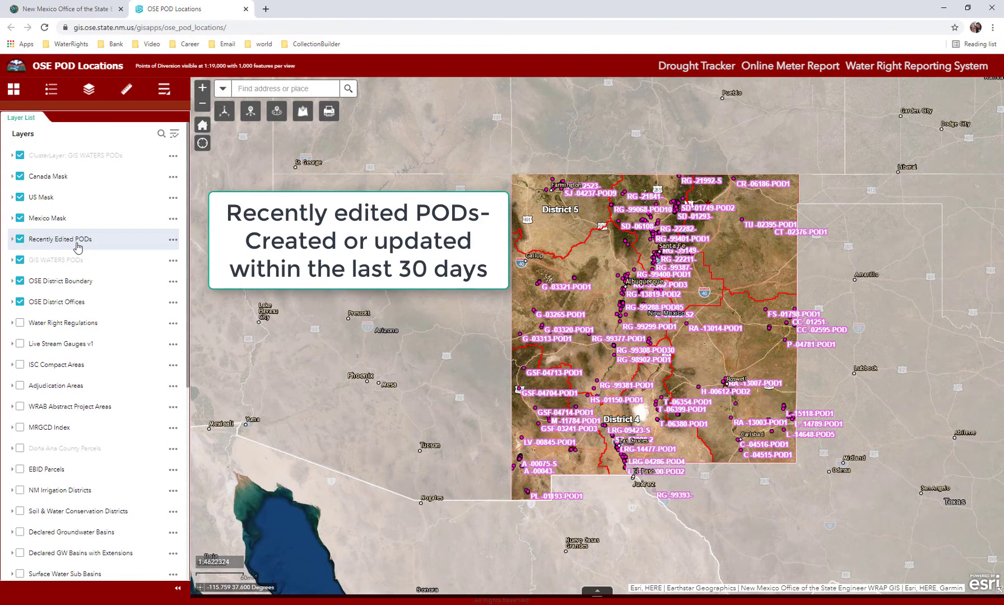
left_click(22, 240)
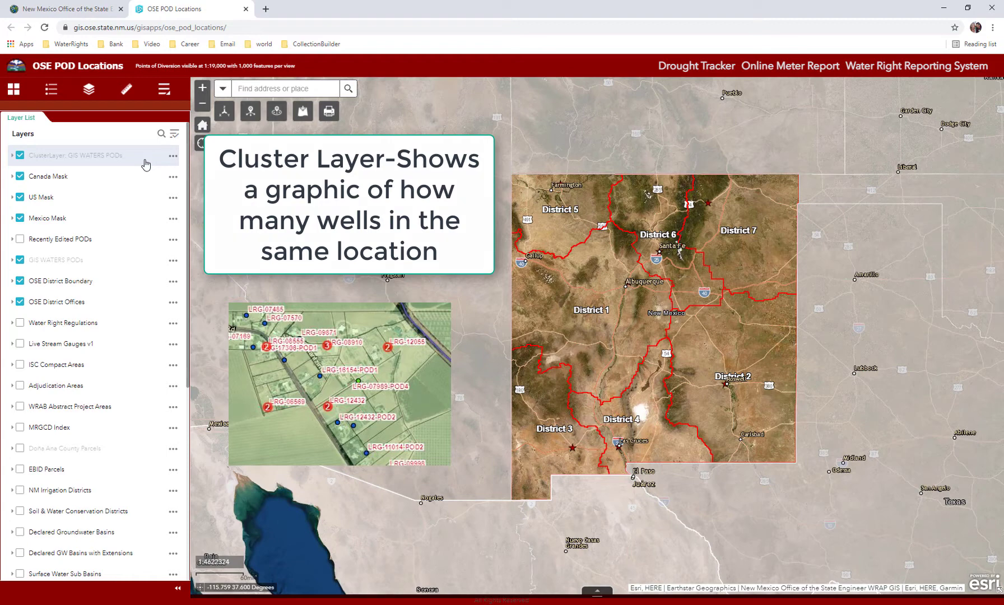
left_click(178, 587)
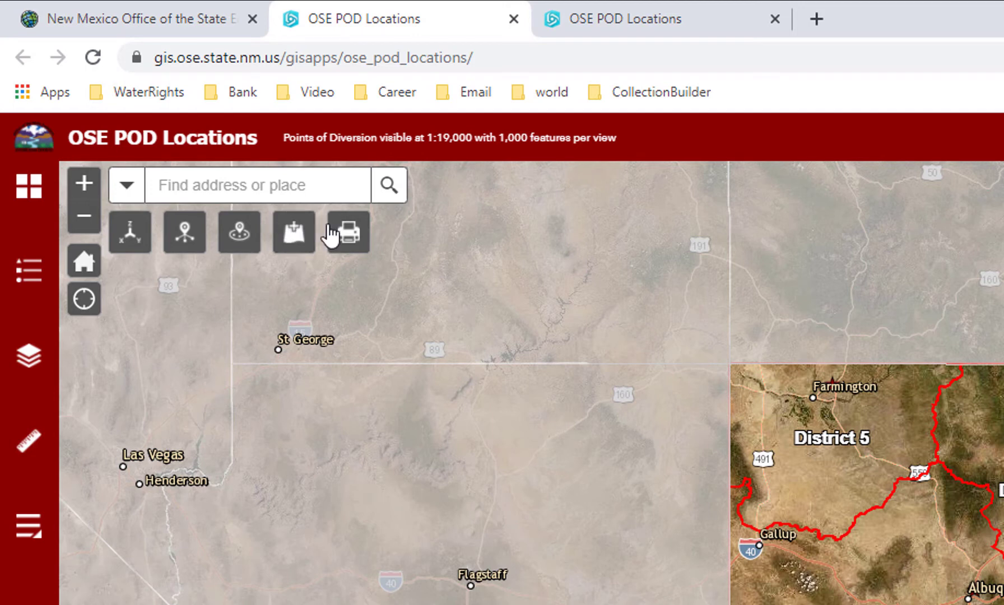
Search 'Find address or place' for a residential street address in Las Vegas, NM
left_click(199, 185)
type("102 Jackson Ave, las Vegas, nm")
key("Return")
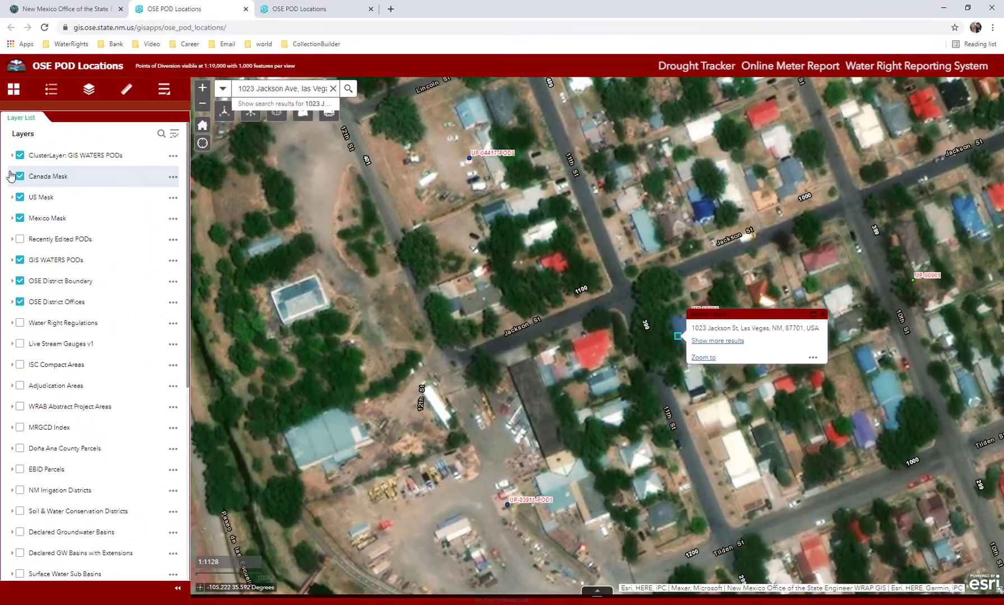
Turn on Recently Edited PODs, review well UP-03256's popup, and open its Water Right Summary
left_click(19, 241)
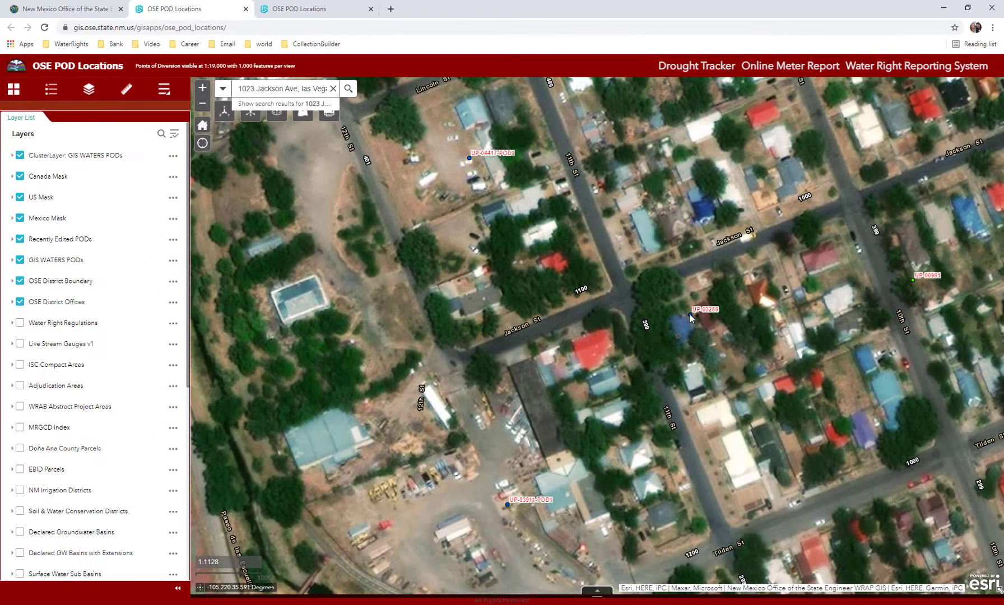
left_click(549, 456)
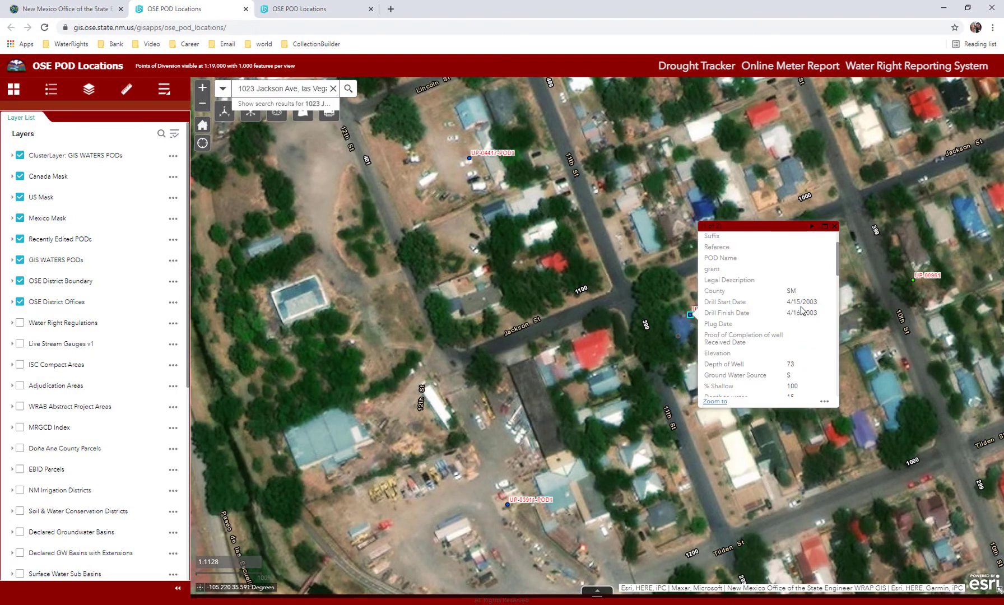
scroll(802, 310, "down", 1)
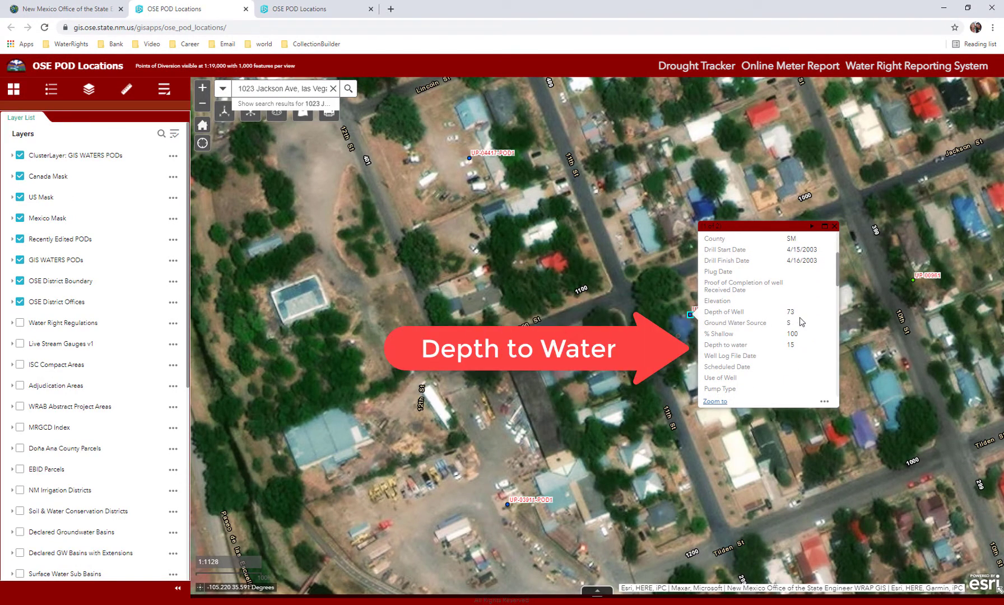
scroll(807, 330, "down", 3)
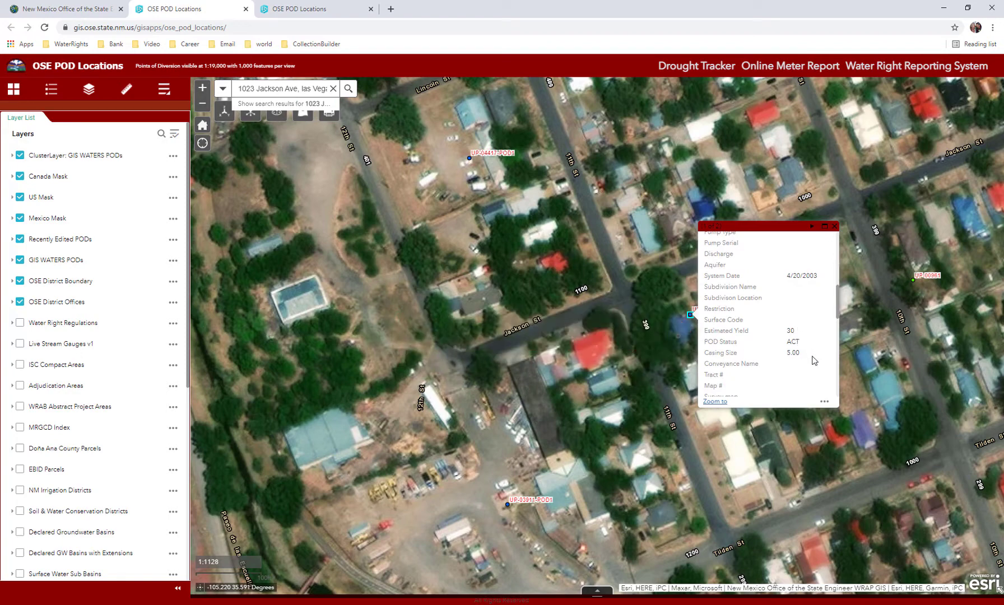
scroll(809, 359, "down", 2)
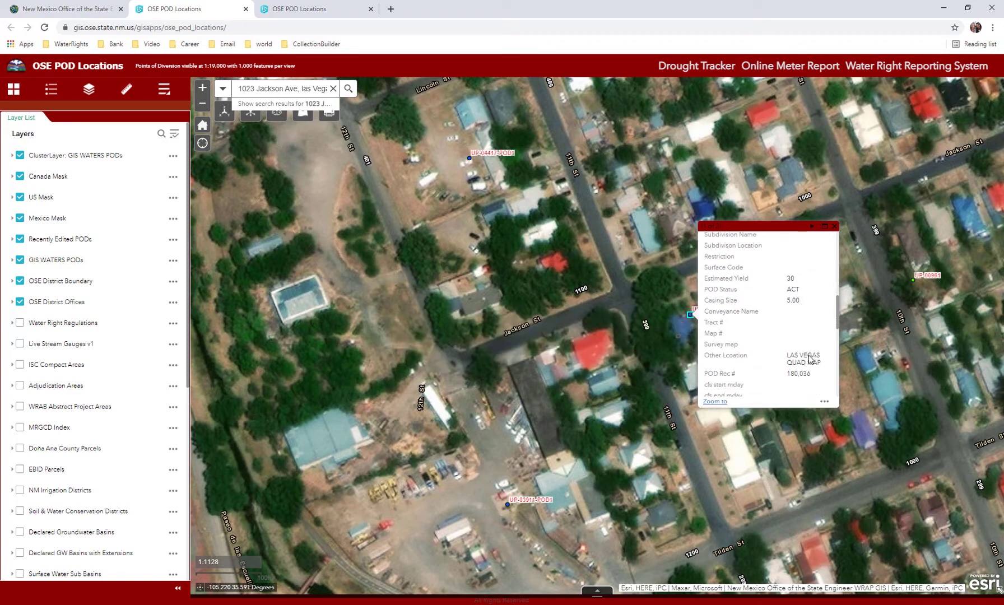
scroll(810, 359, "down", 6)
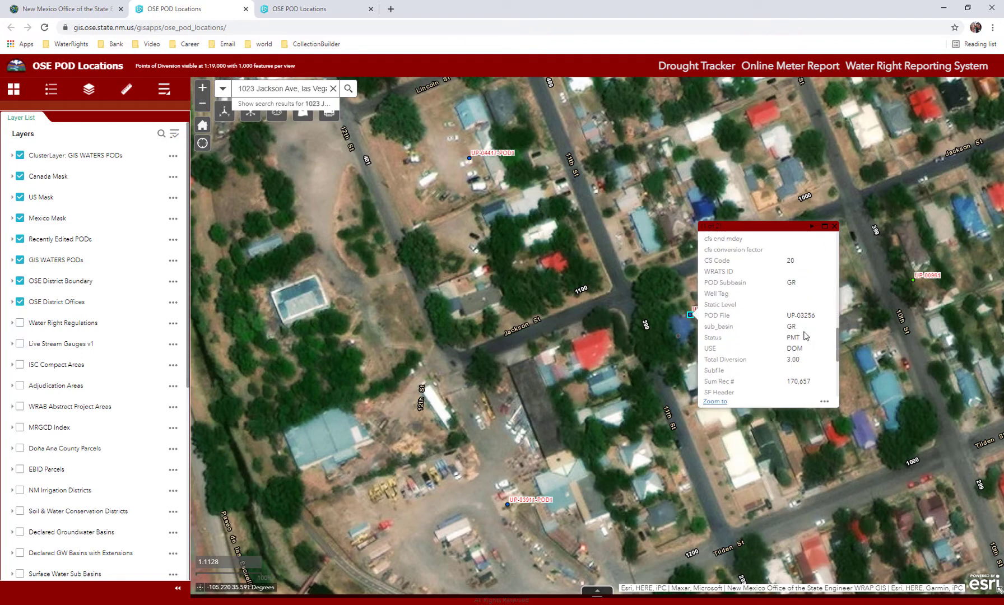
scroll(804, 346, "down", 4)
scroll(803, 344, "down", 2)
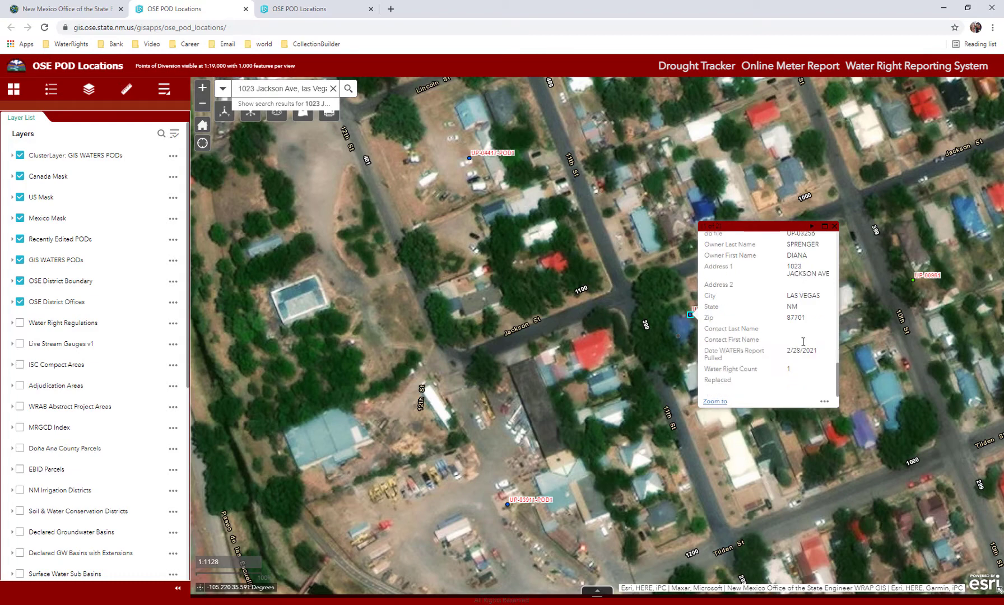
scroll(818, 380, "up", 4)
scroll(818, 380, "up", 3)
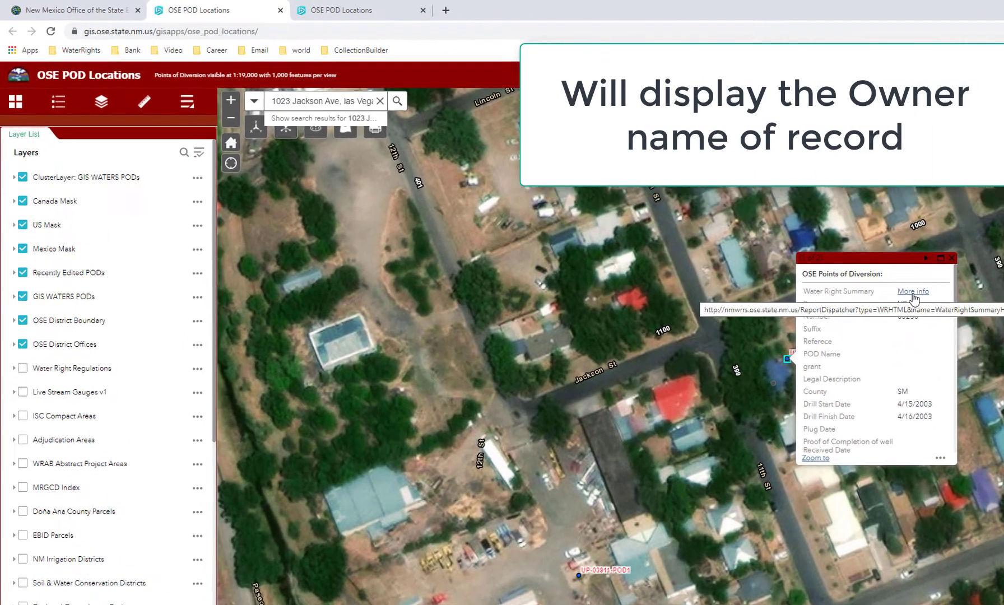
left_click(801, 261)
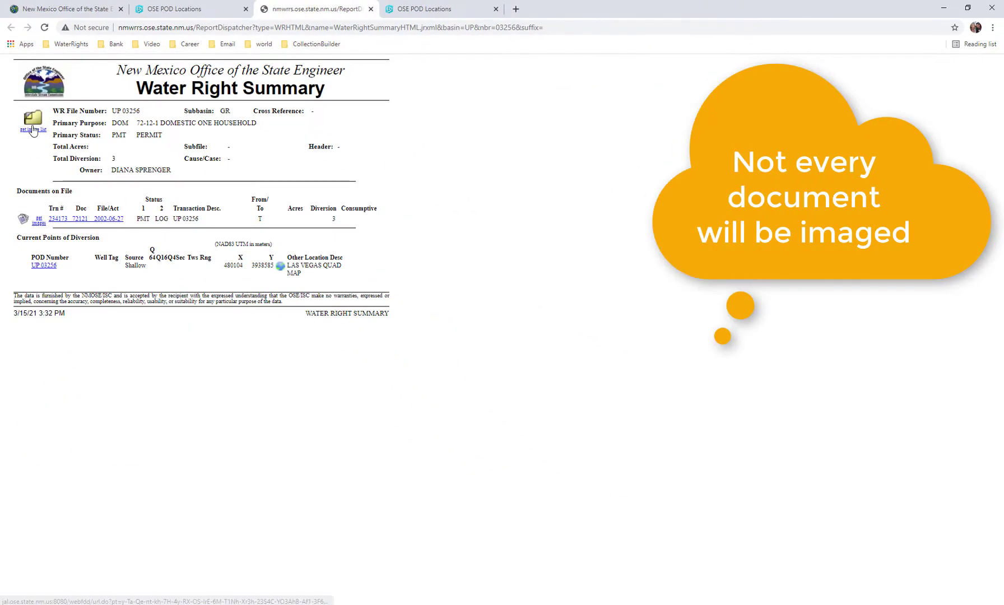
List UP 03256's imaged documents in FEITH and open the 2003 LOG well record
left_click(29, 130)
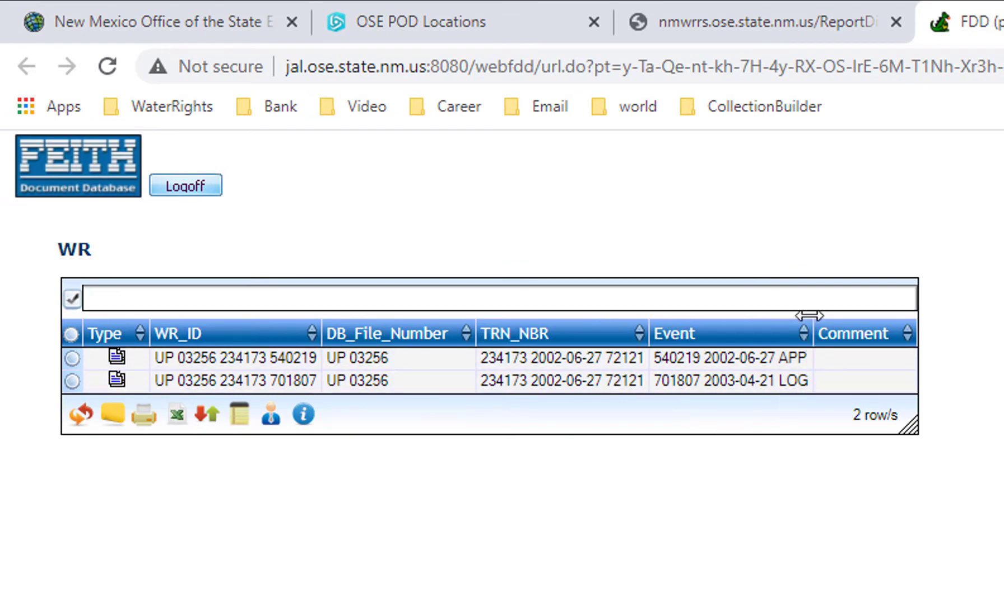
left_click(820, 384)
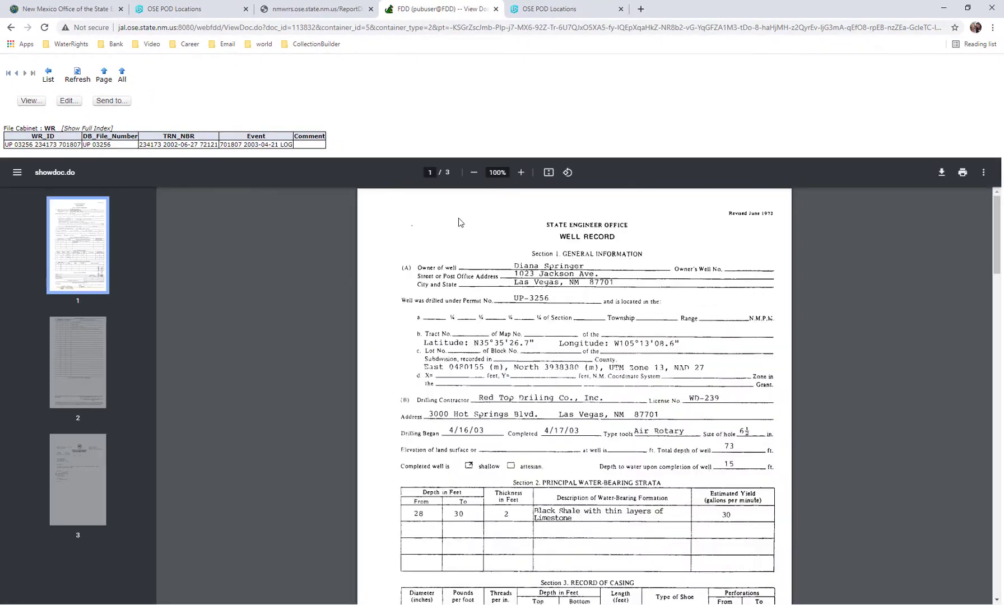
Read through the 3-page UP-3256 well record, then close it and return to the map
scroll(516, 346, "down", 1)
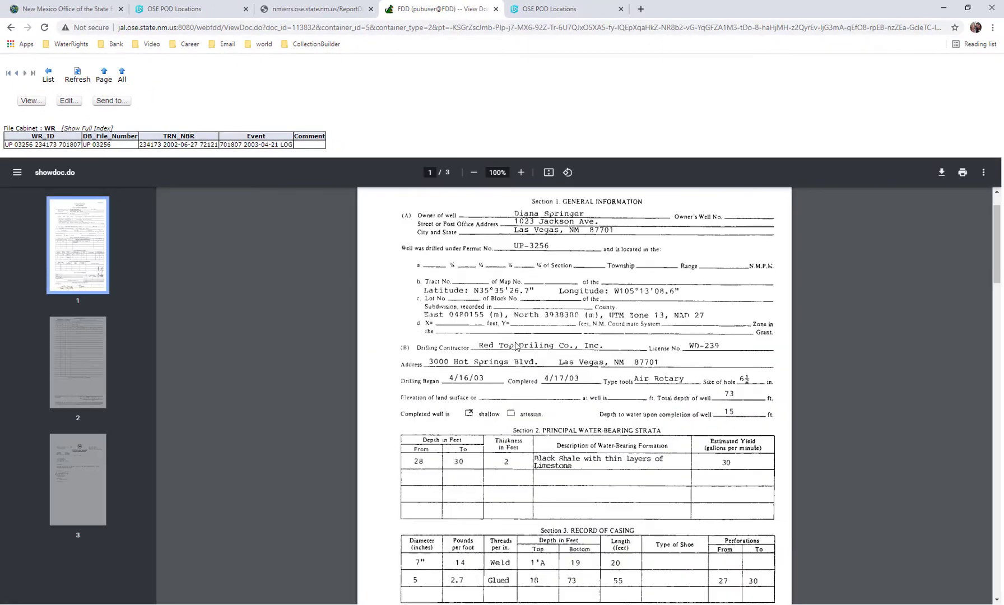
scroll(516, 347, "down", 2)
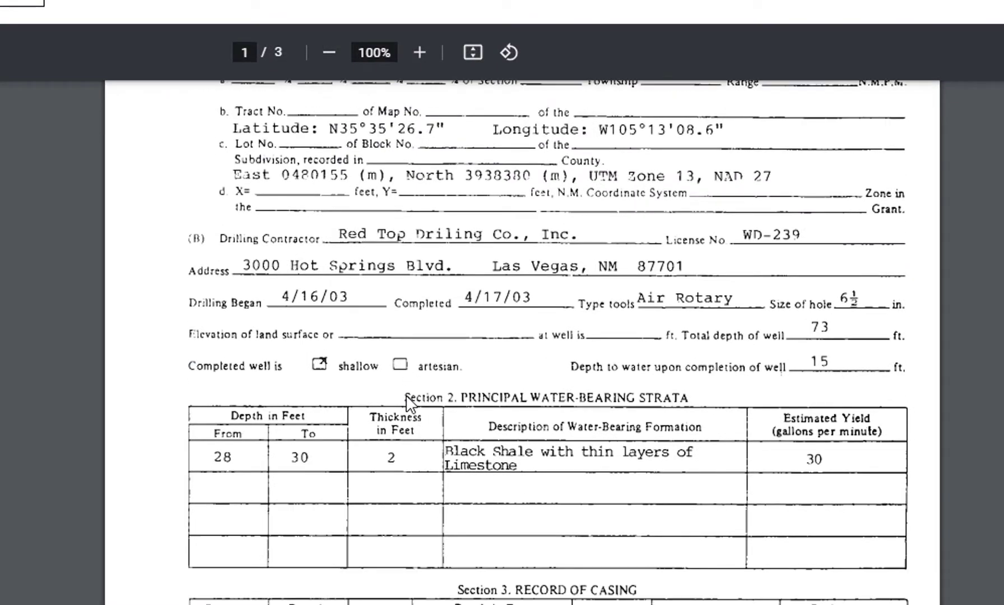
scroll(412, 404, "down", 5)
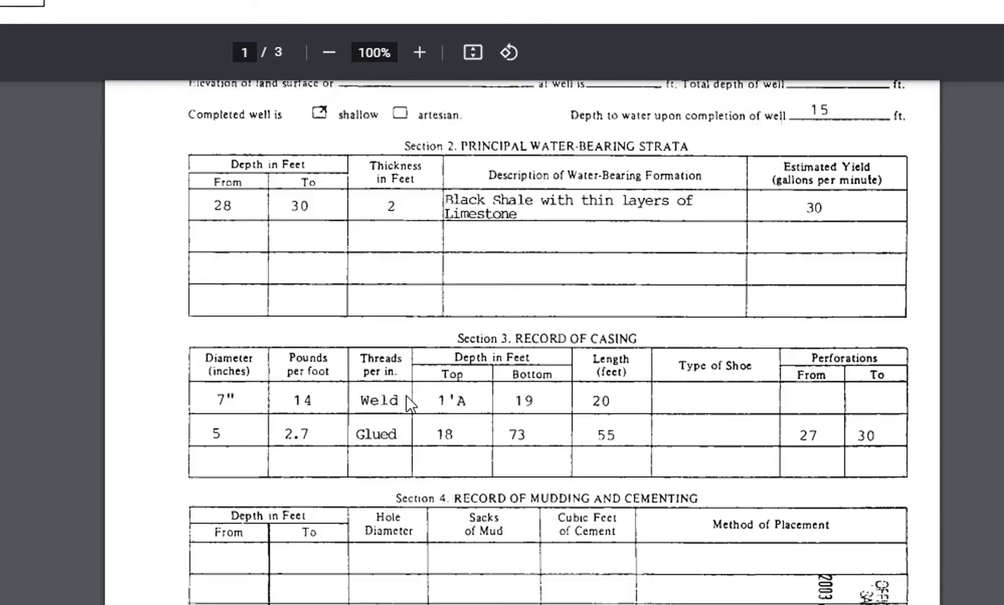
scroll(411, 403, "down", 4)
scroll(407, 408, "down", 10)
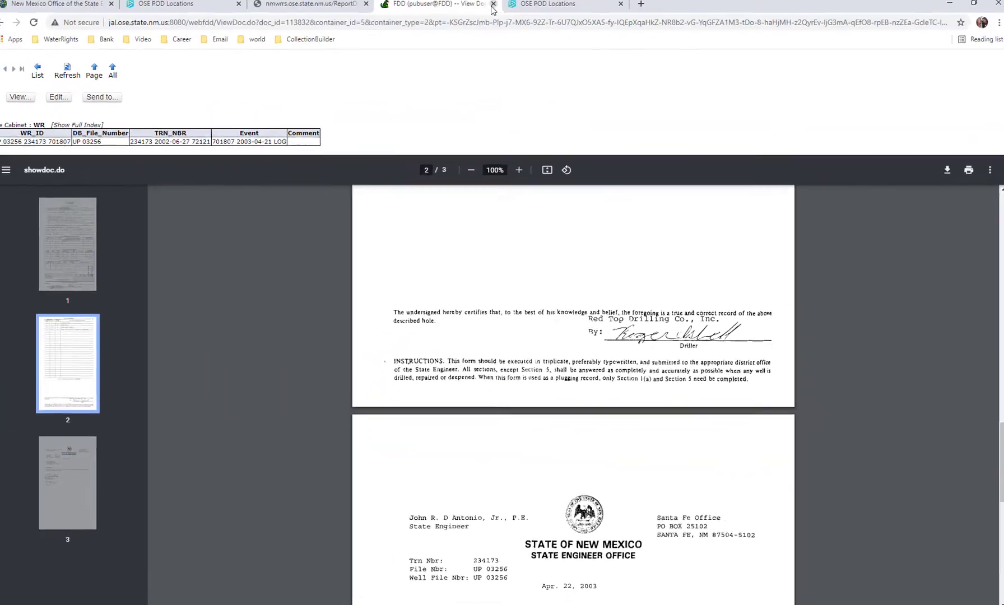
left_click(496, 9)
left_click(174, 9)
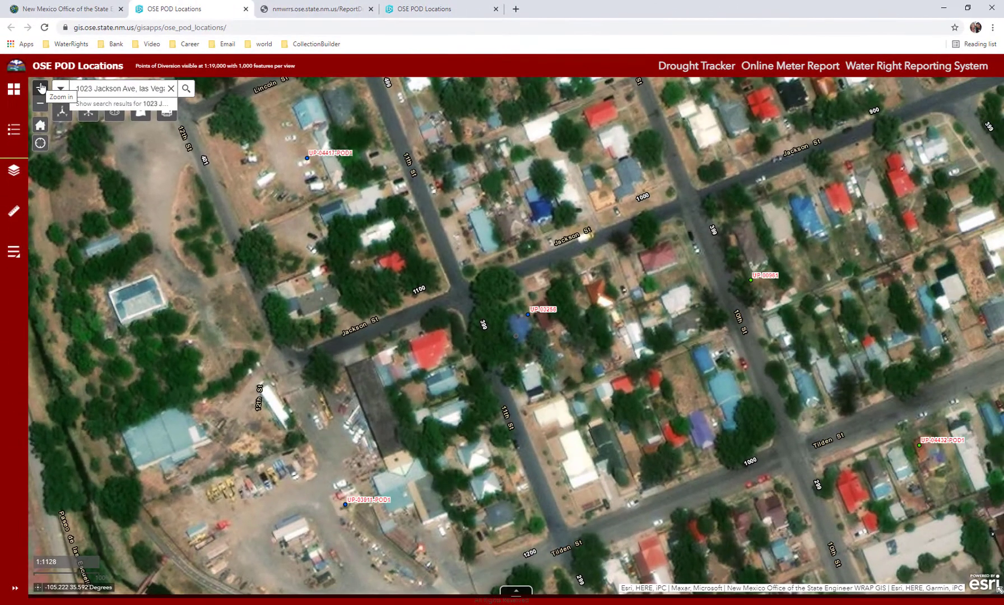
left_click(60, 131)
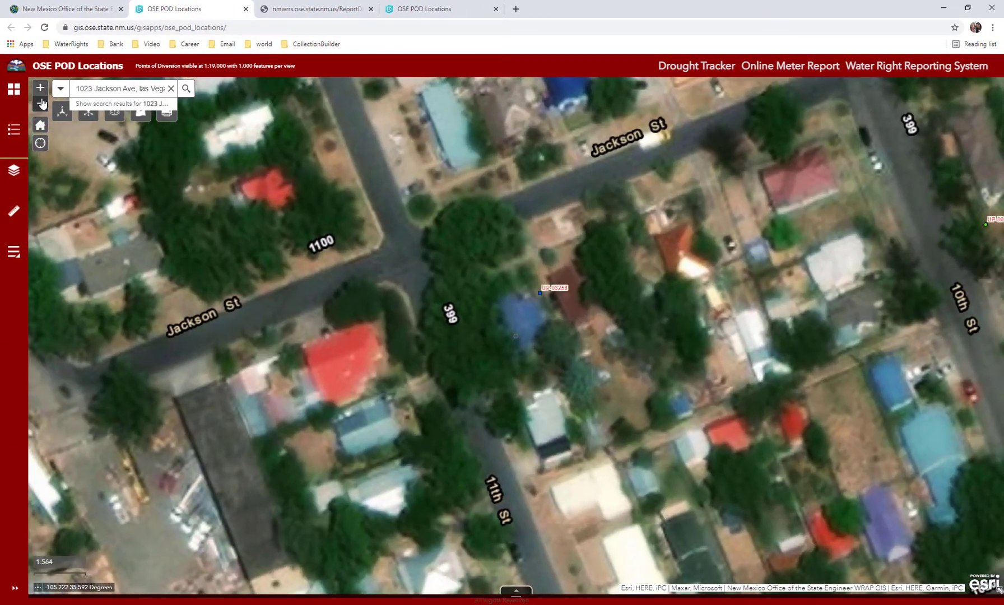
left_click(41, 103)
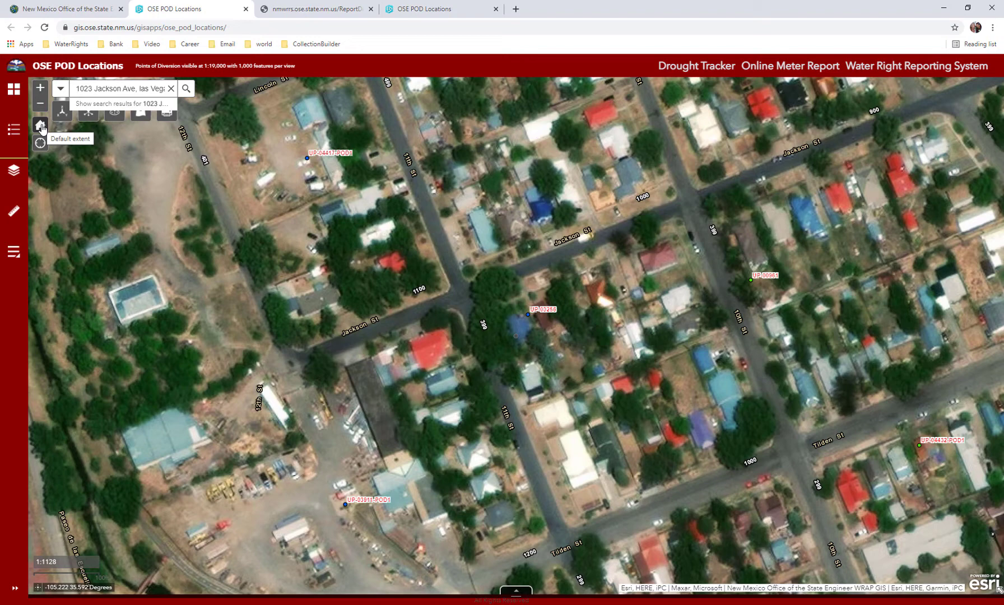
Reset the map to the statewide default extent and show the current location
left_click(40, 126)
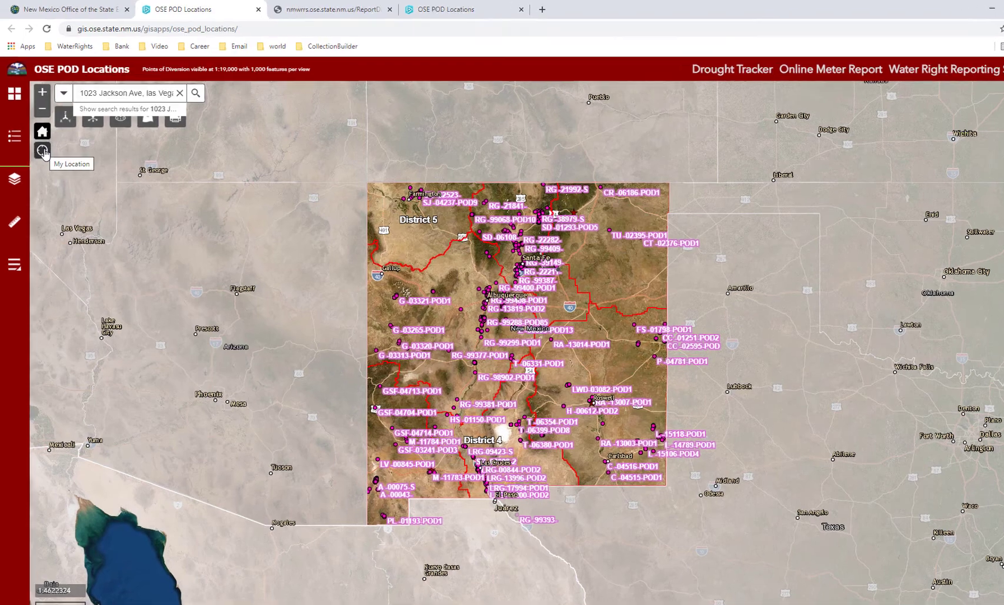
left_click(40, 144)
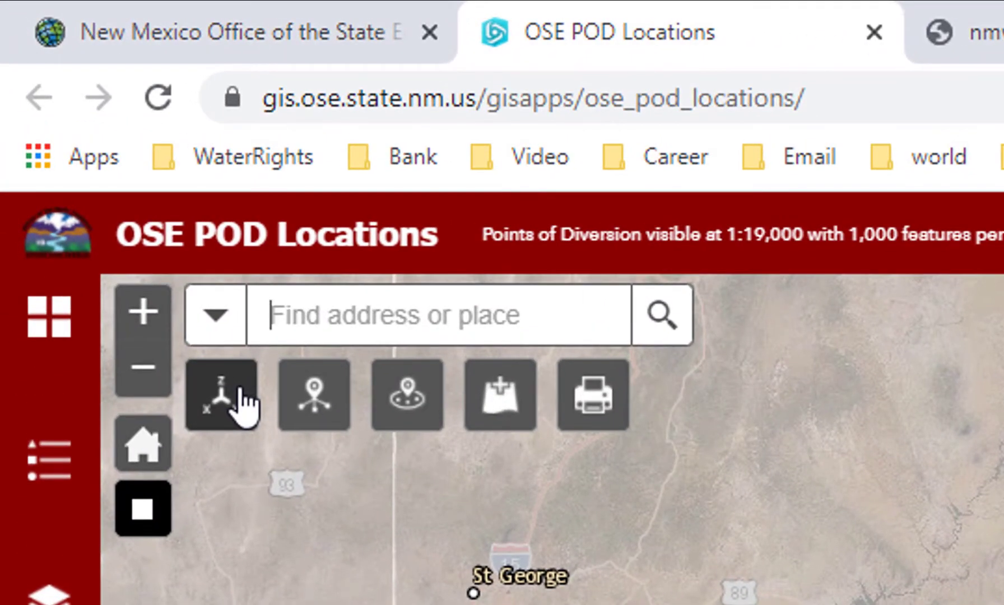
Open the XYZ Coordinate Search tool with latitude/longitude DMS inputs
left_click(240, 392)
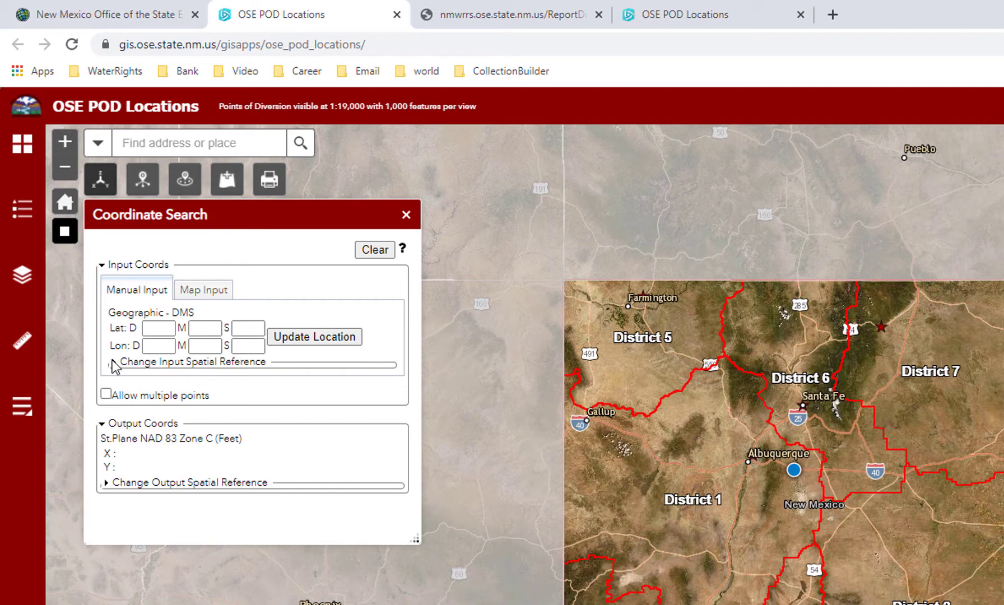
Set the Coordinate Search input spatial reference to PLSS township and range
left_click(114, 363)
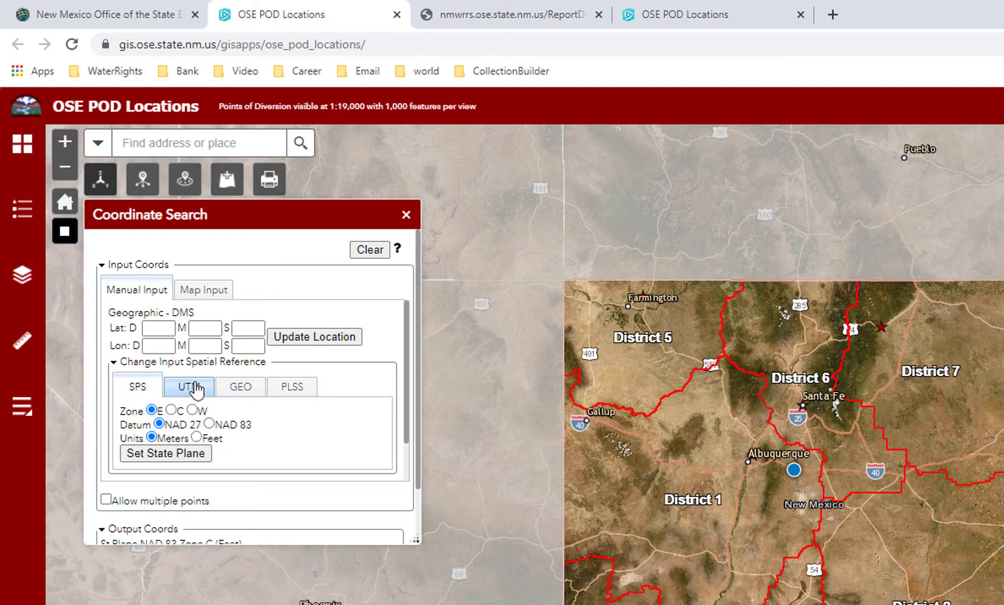
left_click(240, 387)
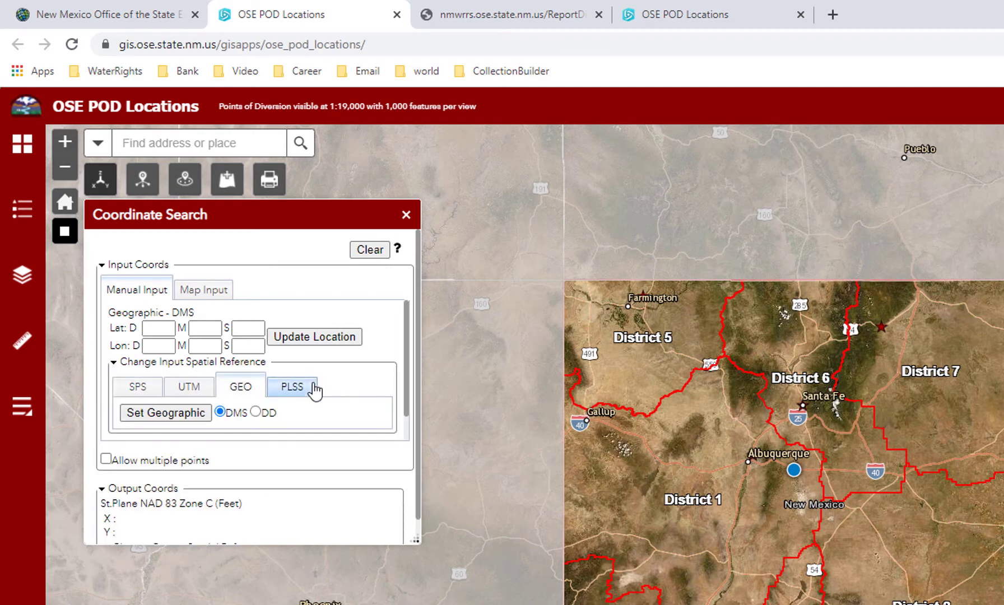
left_click(297, 391)
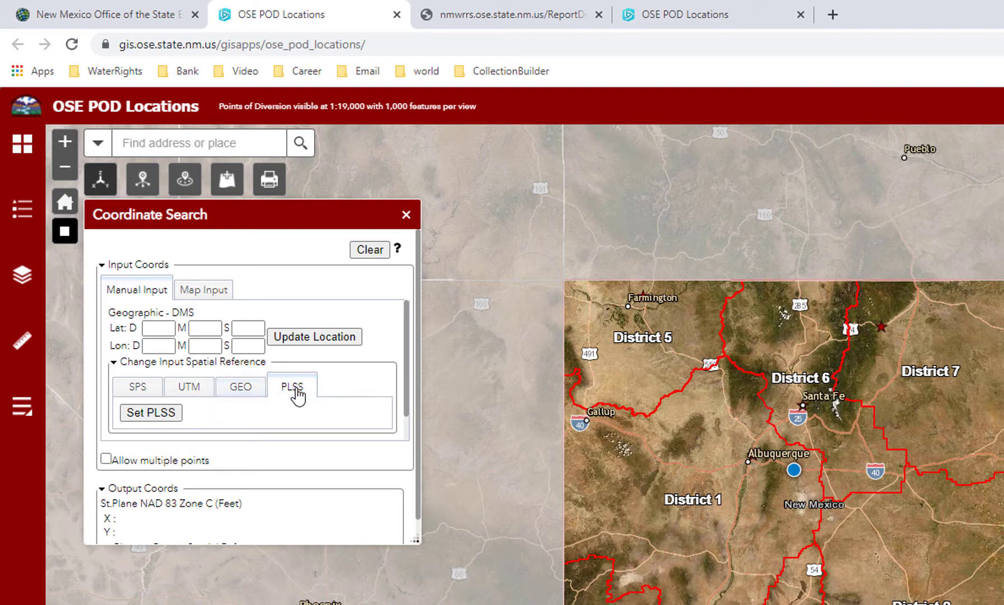
left_click(166, 415)
scroll(205, 475, "down", 3)
scroll(202, 475, "down", 1)
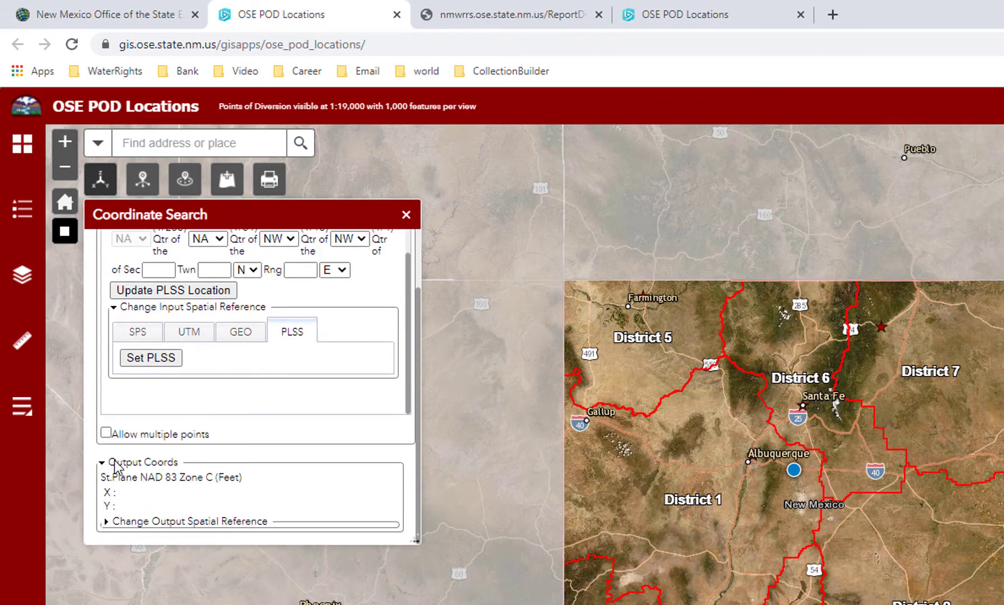
Set the output spatial reference to Geographic DMS latitude/longitude
left_click(108, 521)
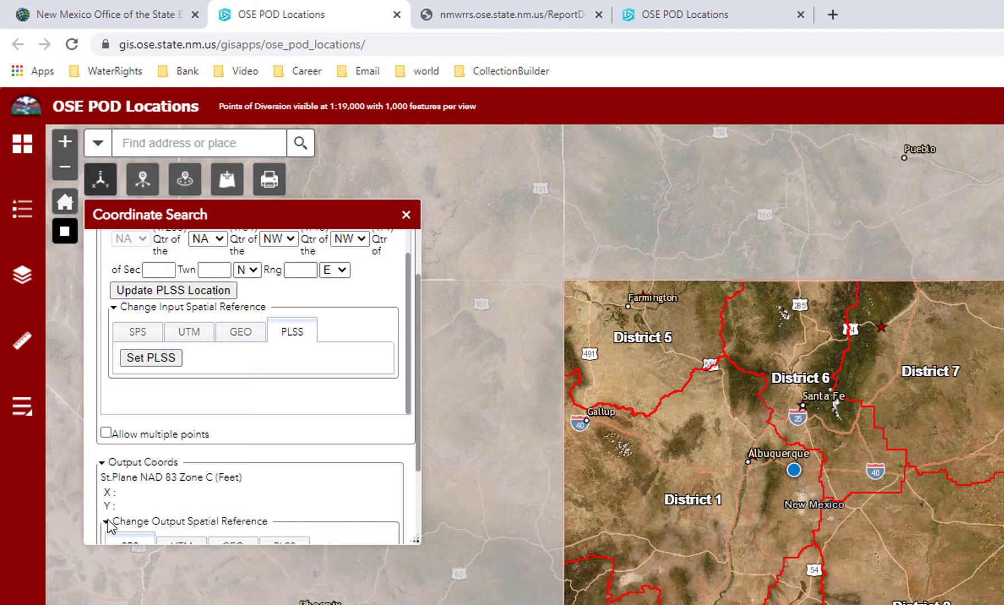
scroll(170, 476, "down", 3)
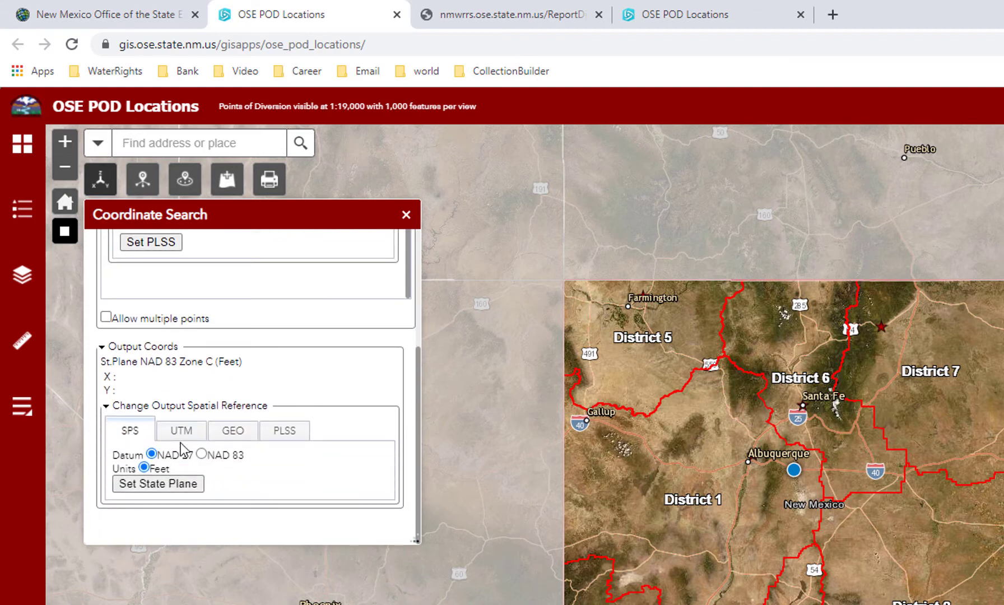
left_click(240, 433)
scroll(242, 438, "up", 2)
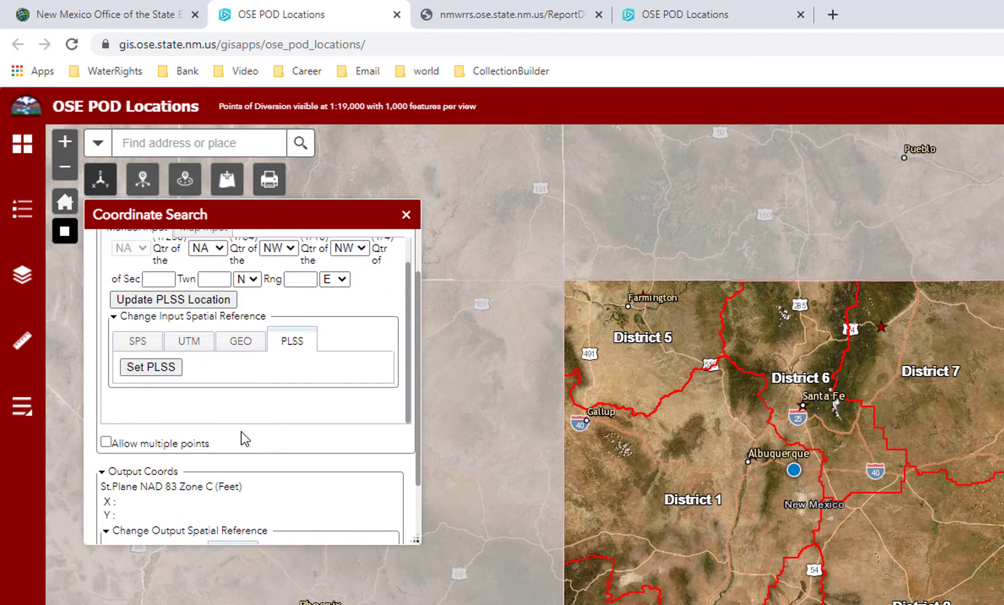
scroll(242, 438, "up", 2)
scroll(241, 432, "down", 3)
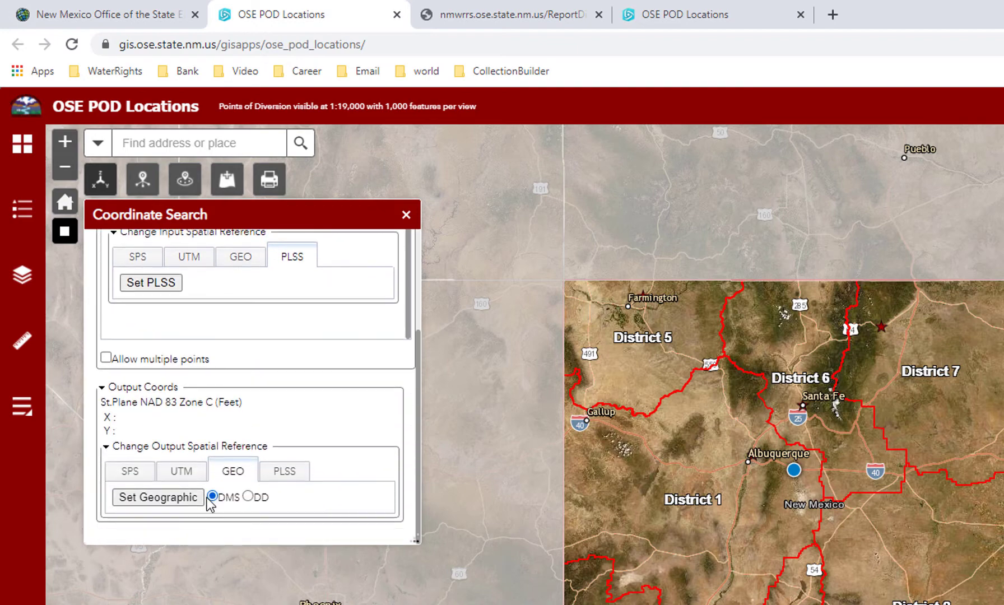
left_click(175, 498)
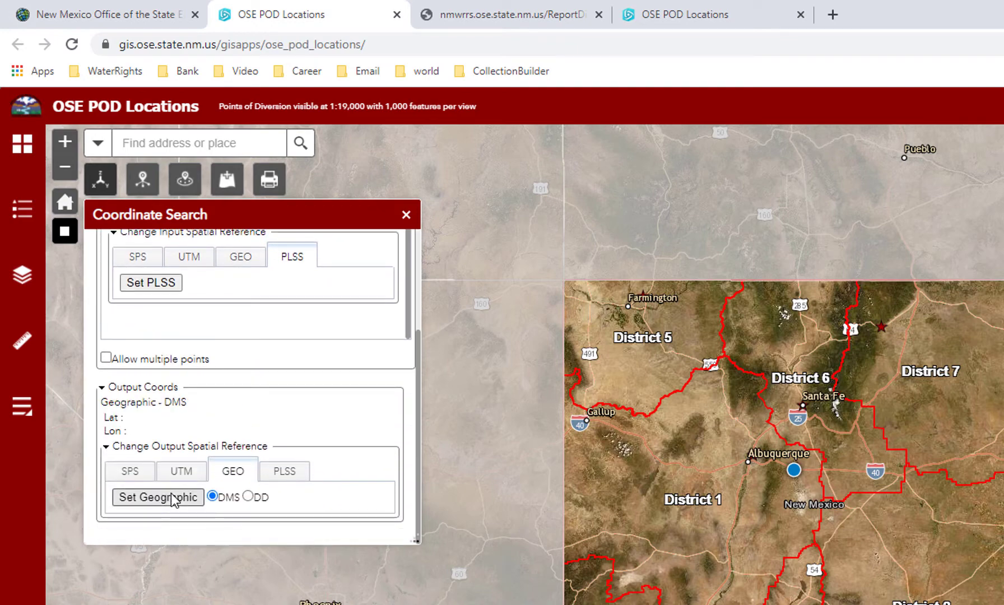
scroll(174, 499, "up", 3)
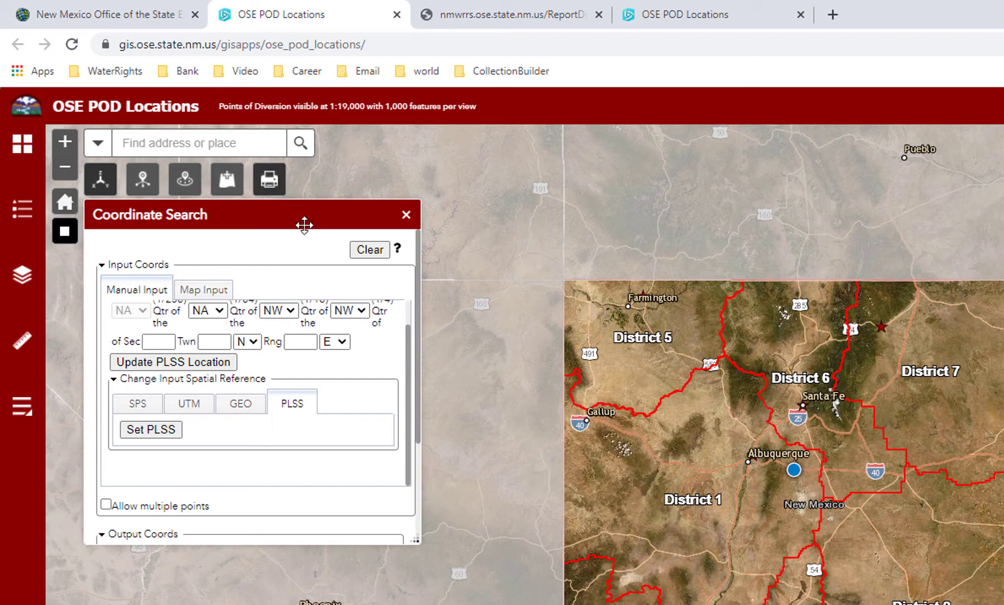
scroll(252, 372, "up", 1)
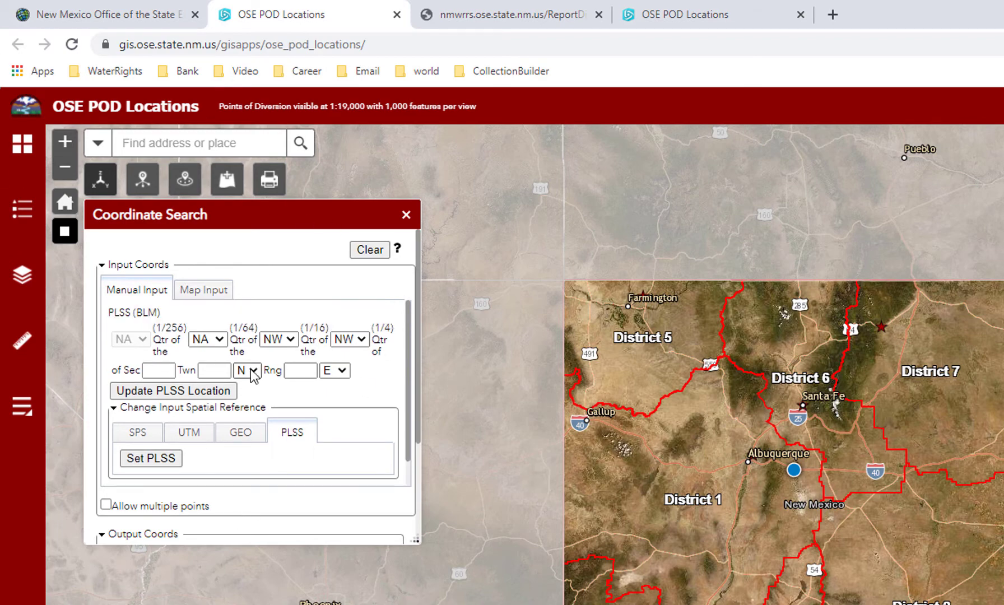
Pick a spot near route 41 to read Lat 35:2:31.19, Lon -106:1:29.61, then close Coordinate Search
left_click(203, 290)
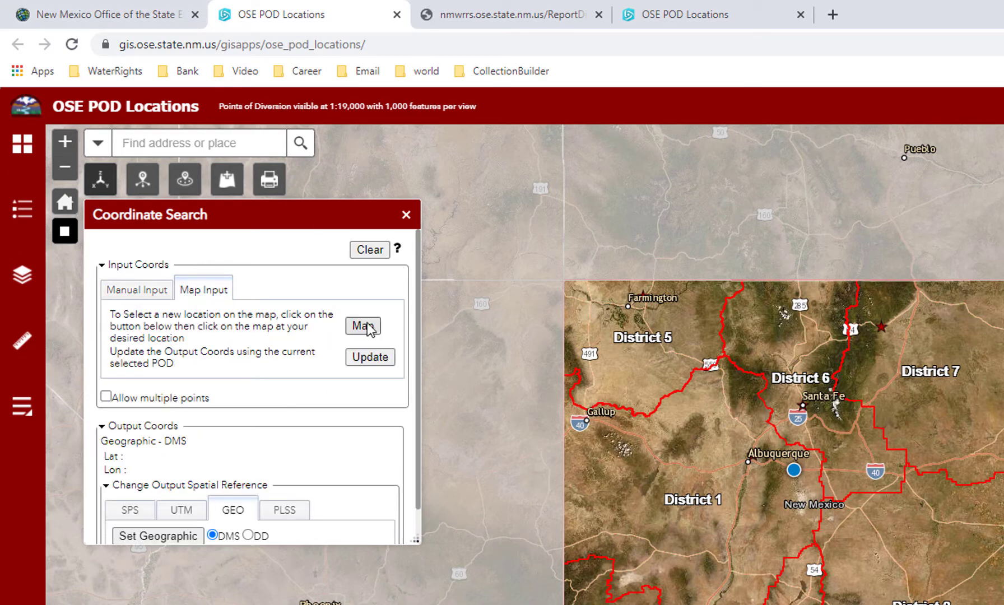
left_click(794, 471)
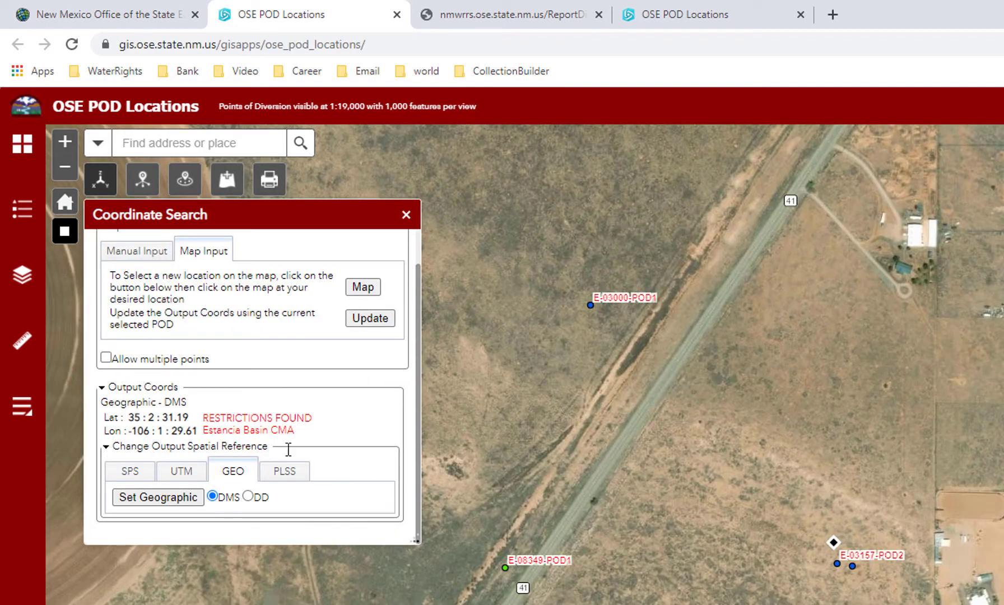
left_click(144, 180)
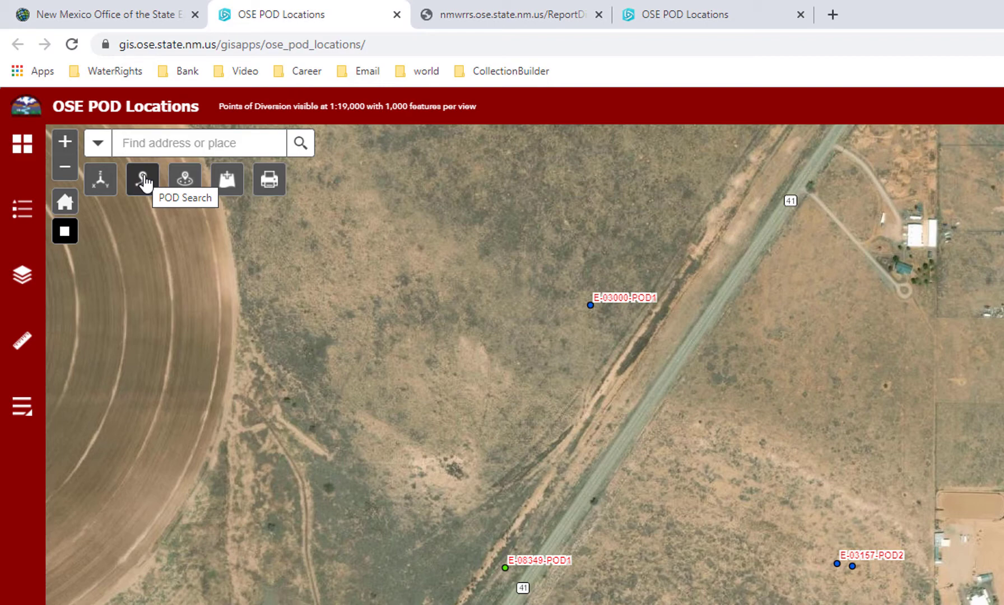
Open POD Search with basin RG, switch to Map Search, and start drawing a search rectangle
left_click(144, 181)
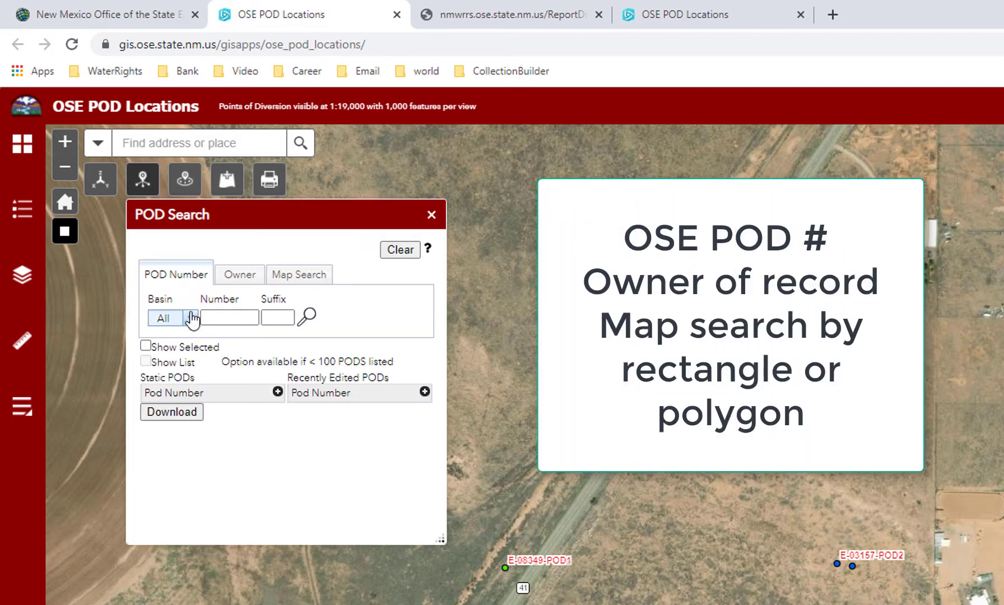
left_click(190, 318)
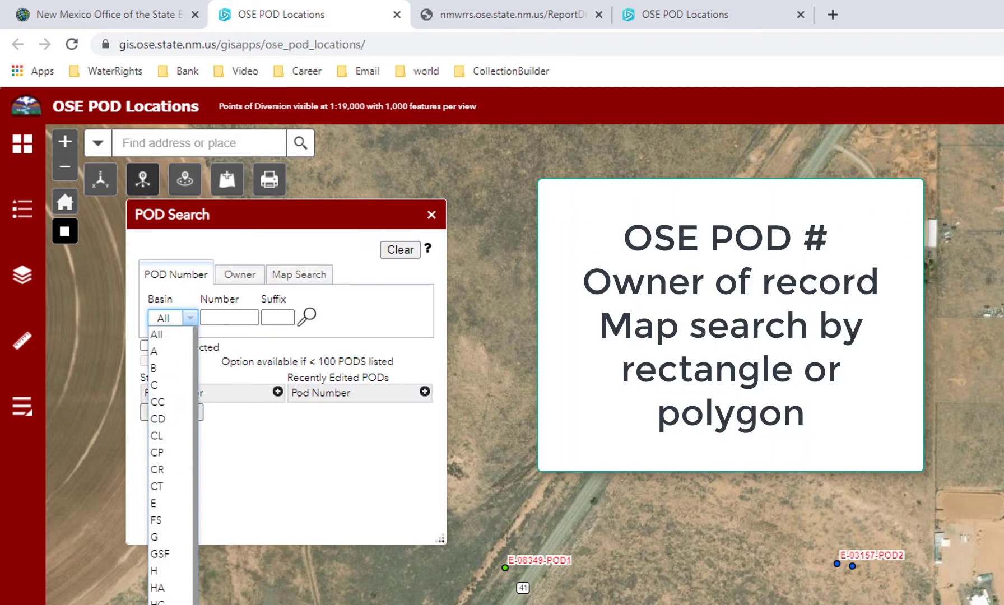
type("RG")
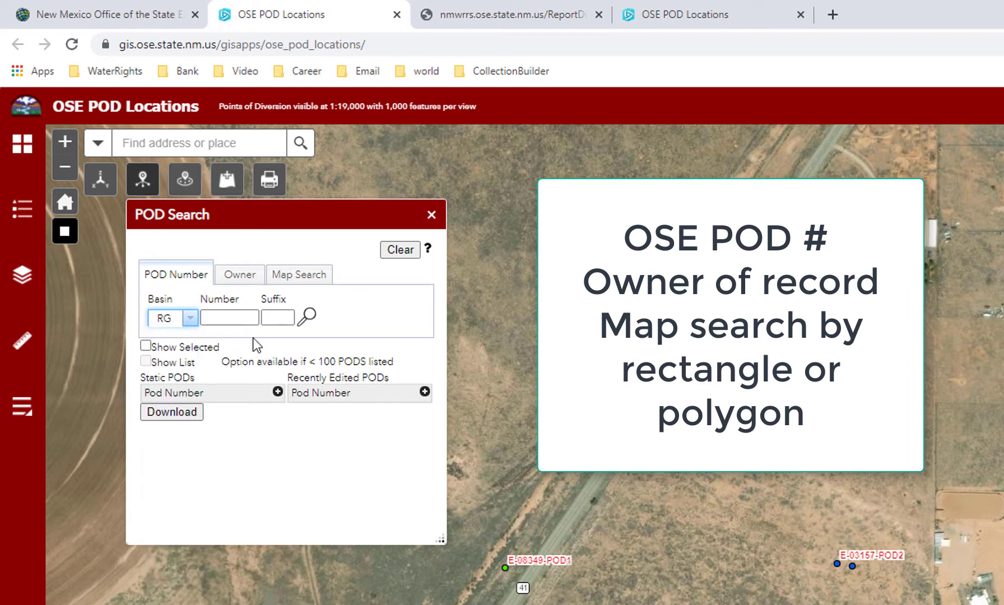
left_click(240, 316)
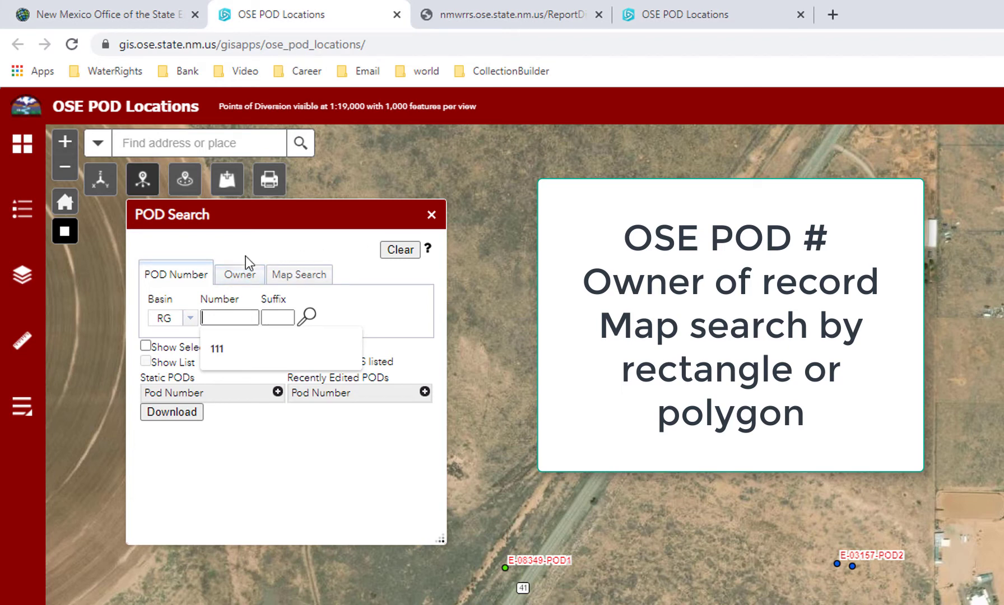
left_click(235, 273)
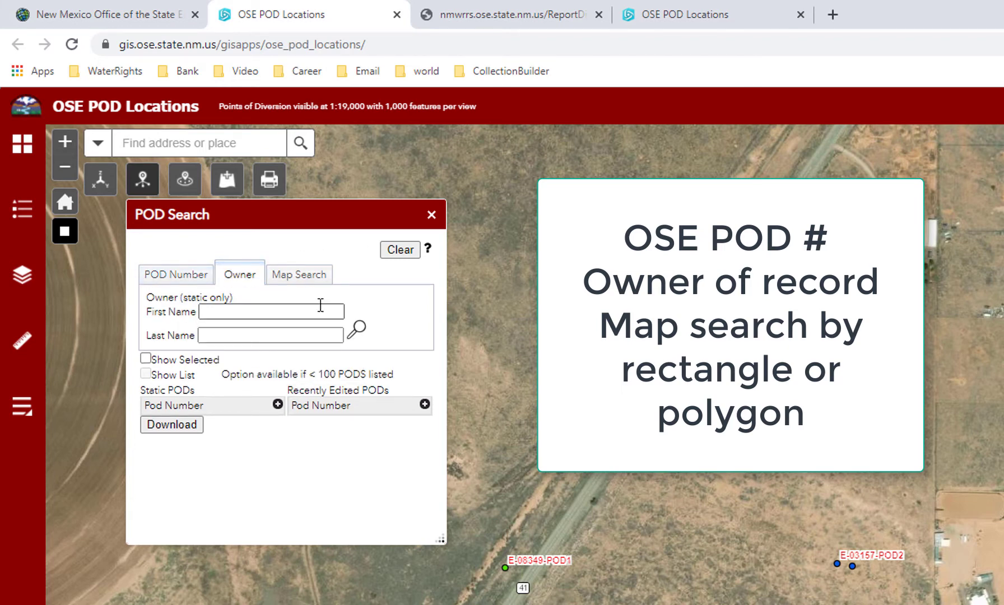
left_click(306, 278)
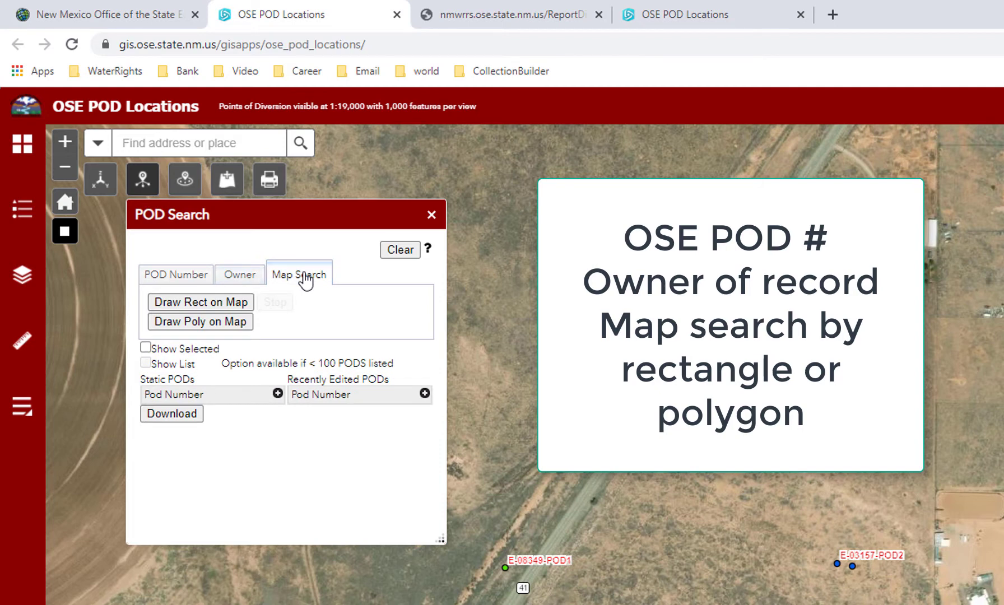
left_click(228, 302)
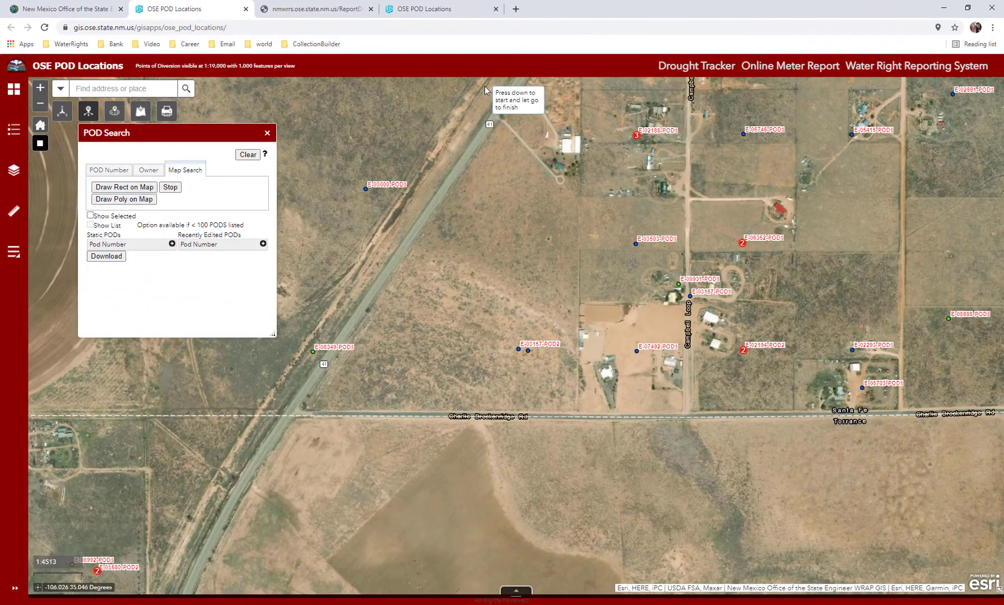
Draw a rectangle over the map to list PODs like E 06746 POD1 and download them as CSV
left_click_drag(518, 92, 999, 509)
left_click(115, 270)
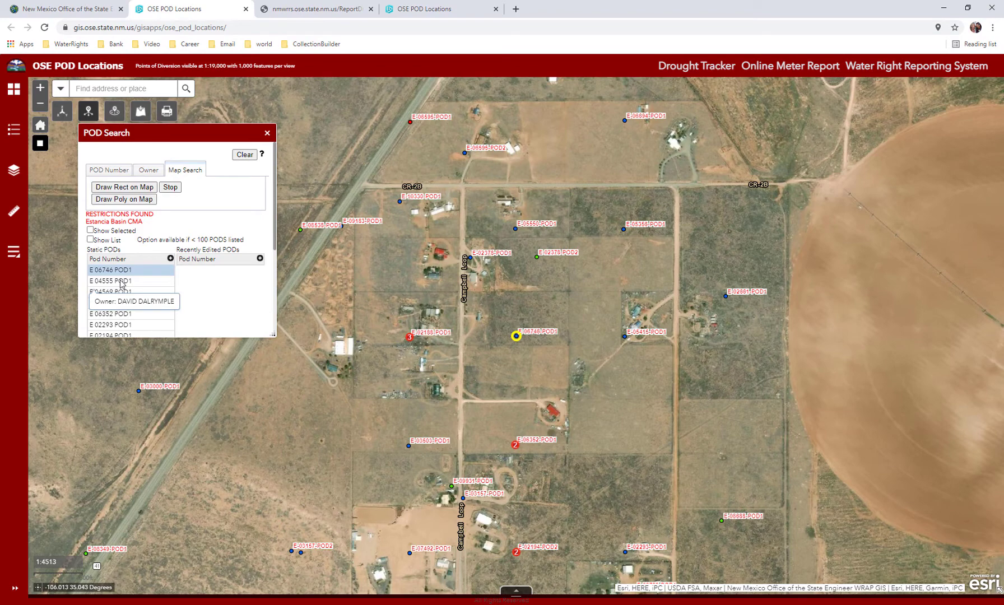
scroll(120, 283, "down", 3)
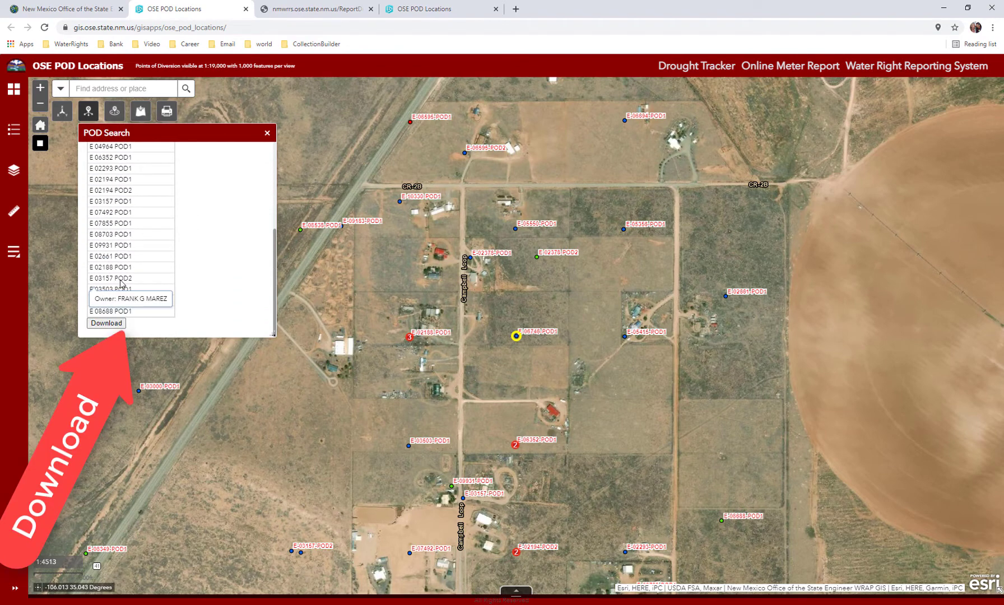
left_click(124, 323)
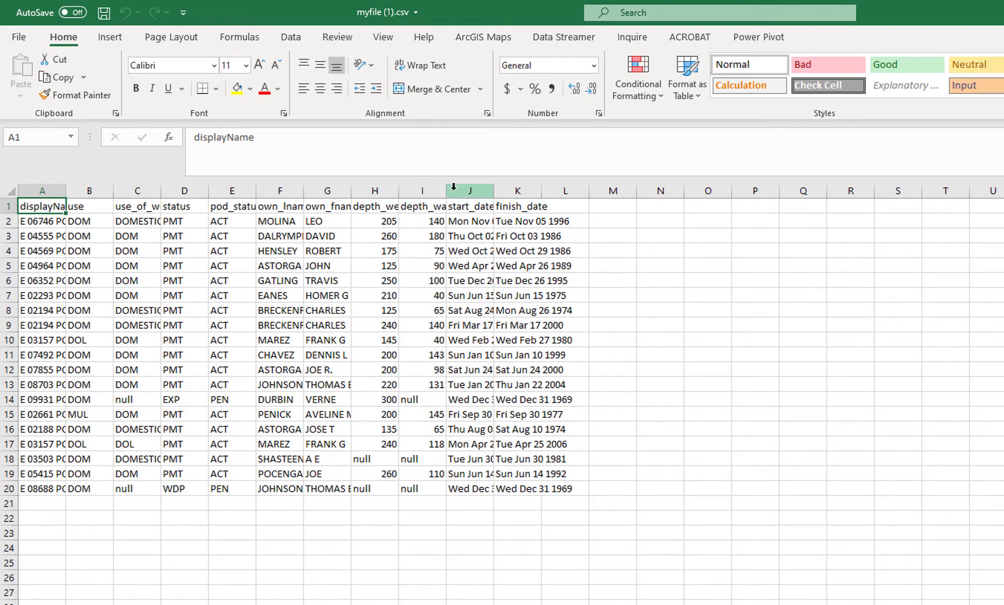
Widen column I so the full depth_water heading is readable
left_click_drag(446, 190, 516, 192)
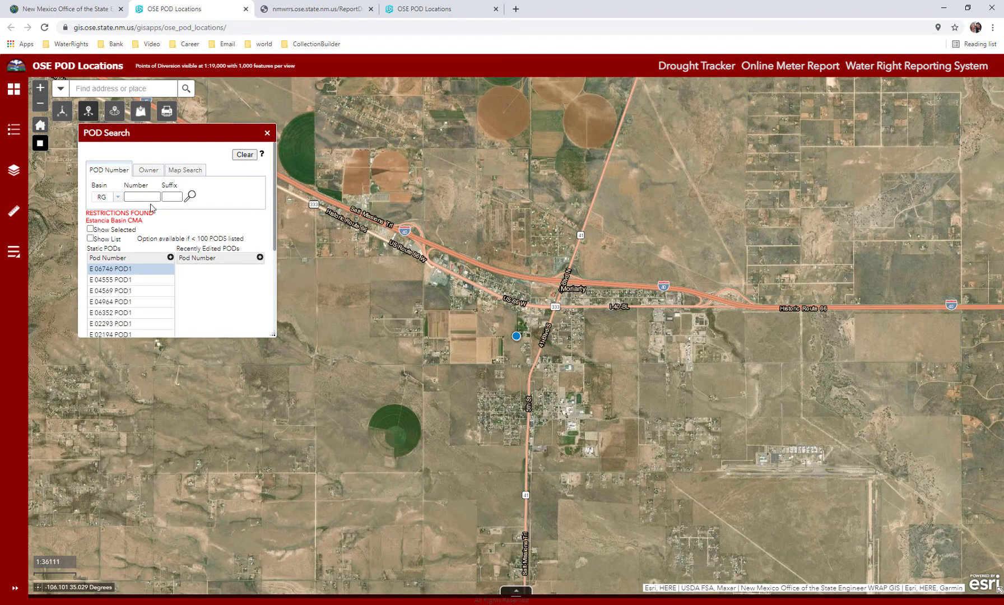
Search POD number 111 in the RG basin, review results including RG 06111 POD1, then switch to Buffer Search
left_click(144, 194)
type("111")
left_click(191, 197)
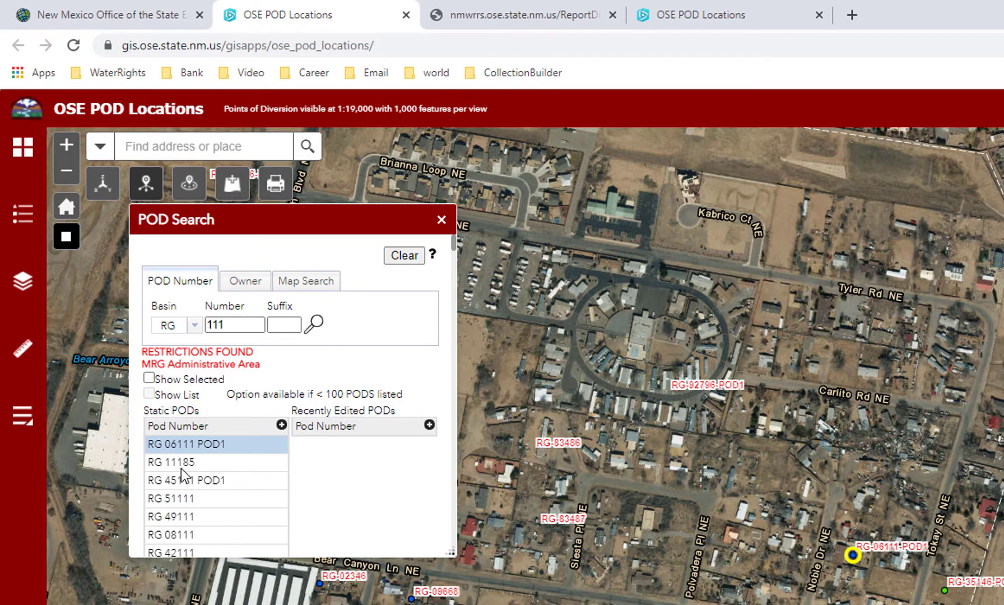
scroll(208, 513, "down", 5)
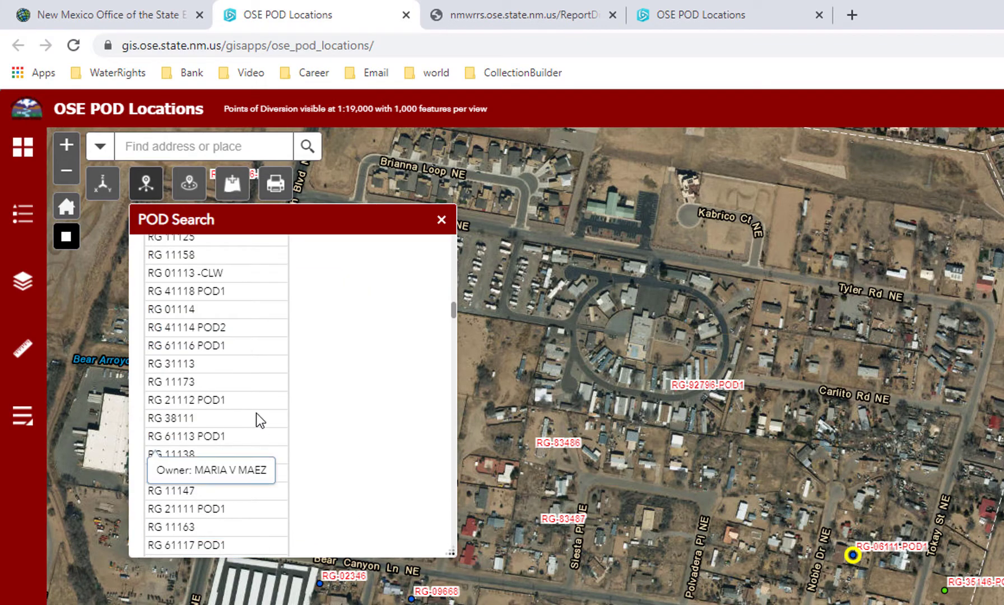
left_click(442, 220)
left_click(197, 189)
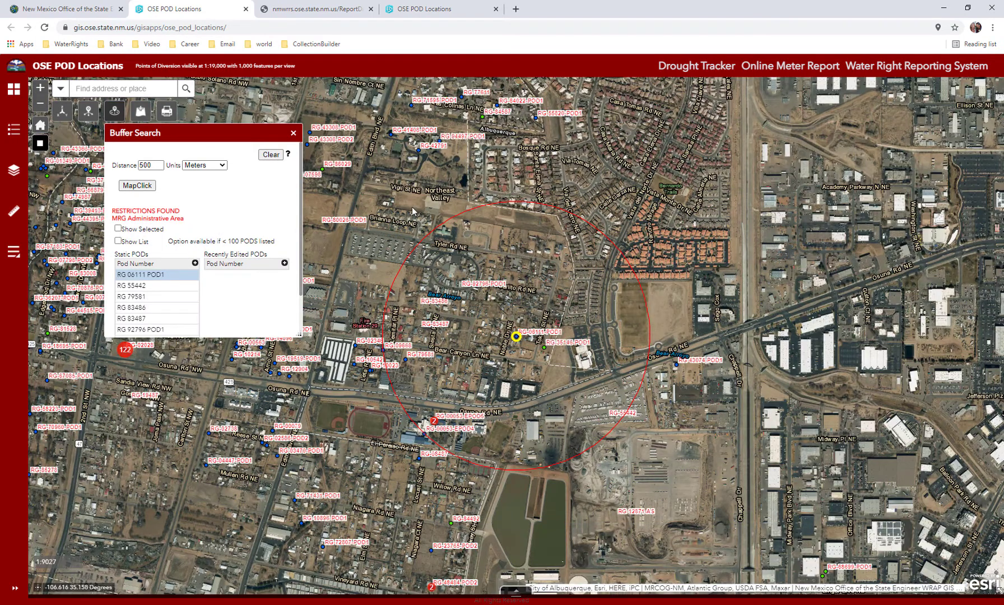
Keep a 500-meter buffer around RG 06111 POD1 and download the listed PODs as myfile.csv in Excel
left_click(221, 166)
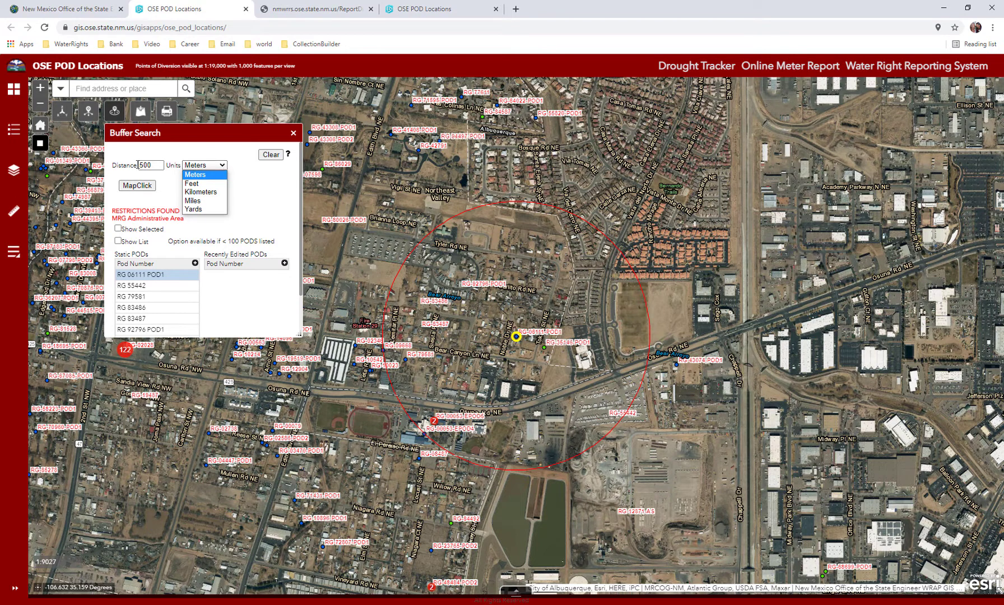
left_click(271, 224)
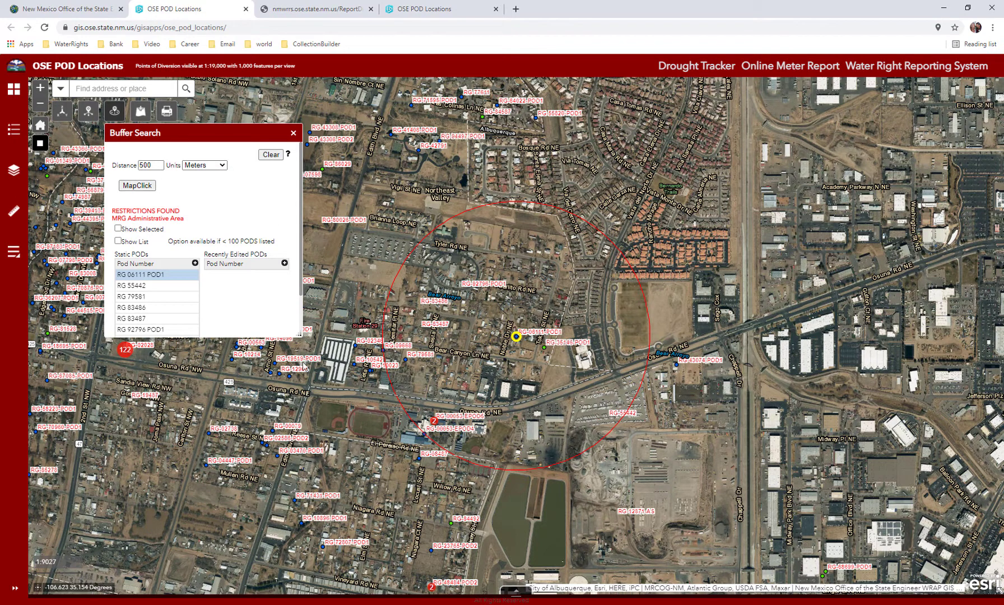
mouse_move(153, 286)
scroll(153, 286, "down", 1)
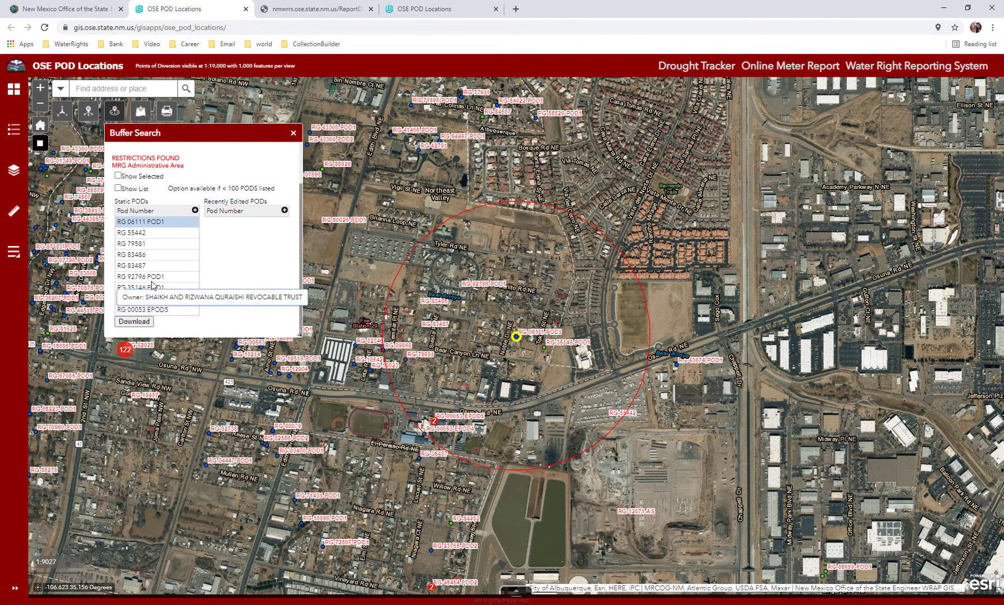
left_click(135, 322)
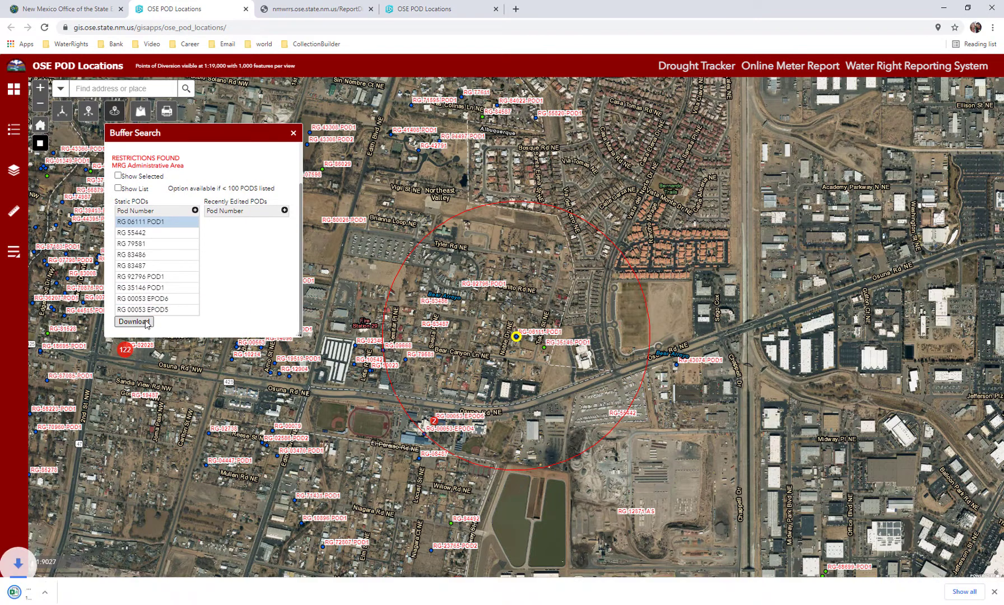
left_click(61, 592)
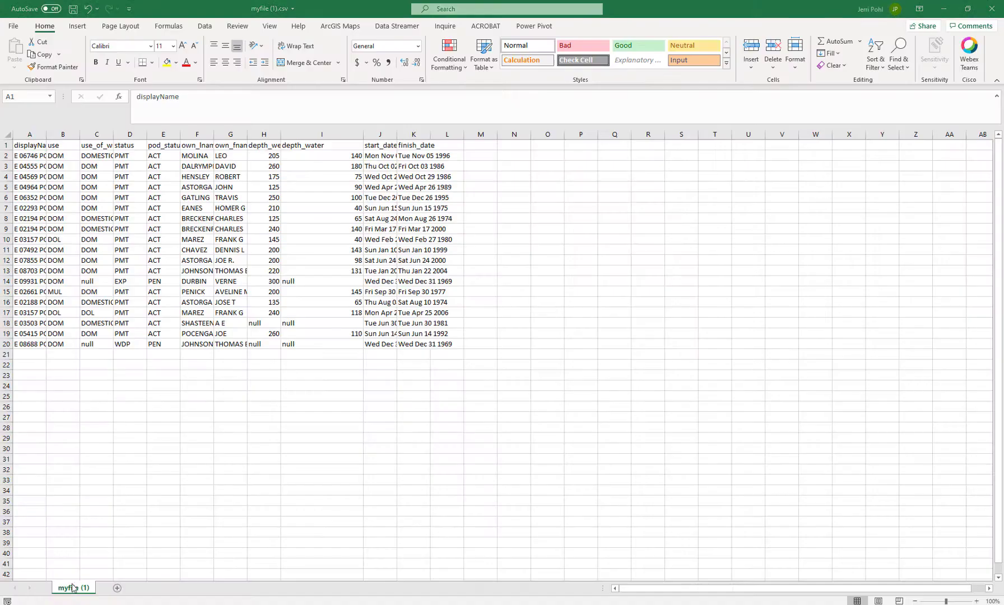
Close Excel and bring up the map's Add Data panel
left_click(993, 5)
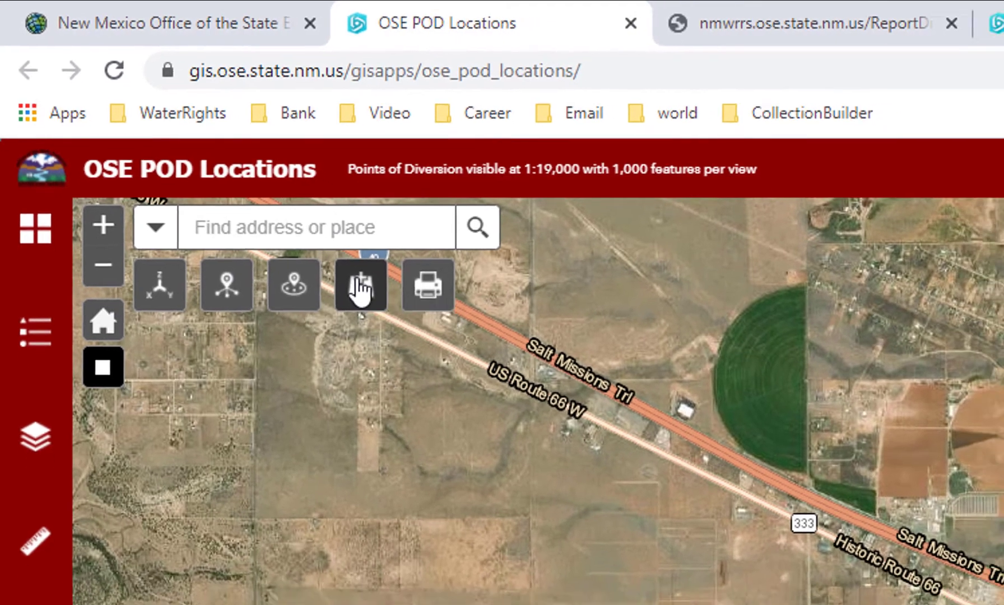
left_click(374, 300)
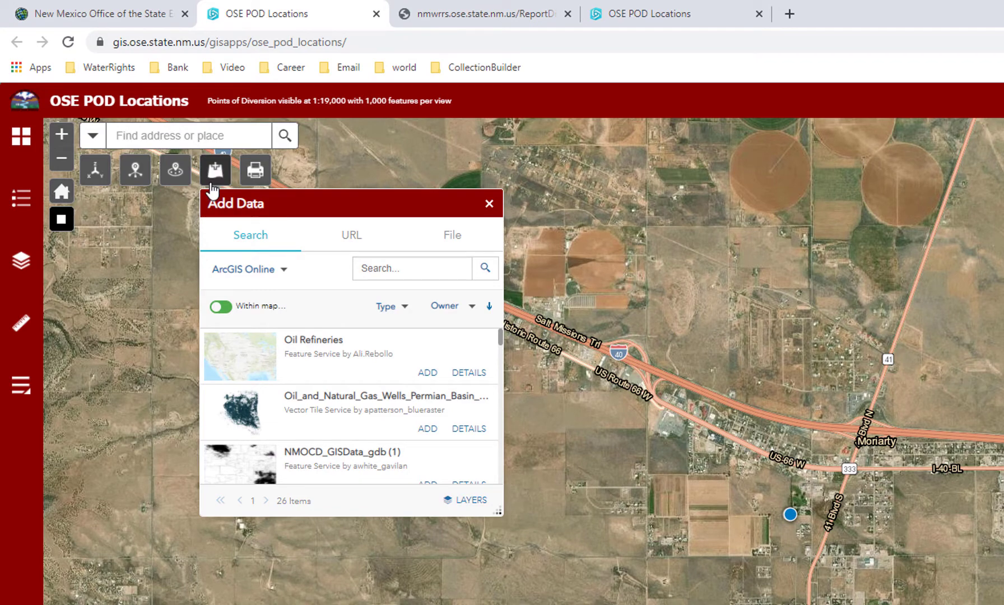
Search Add Data for 'new mexico' and keep the GIS WATERS PODs layer displayed
left_click(392, 264)
type("new mexico")
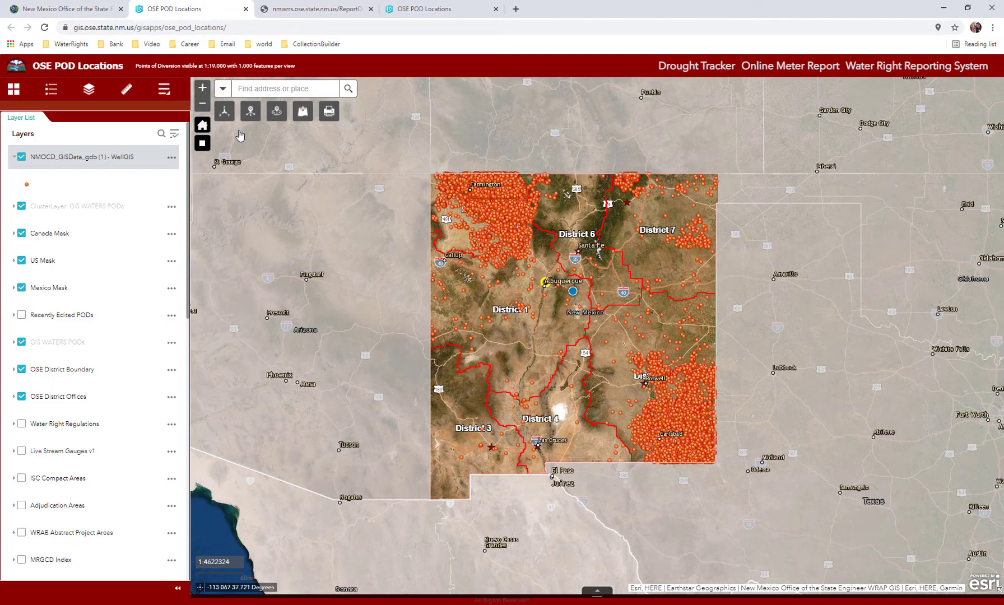
left_click(84, 342)
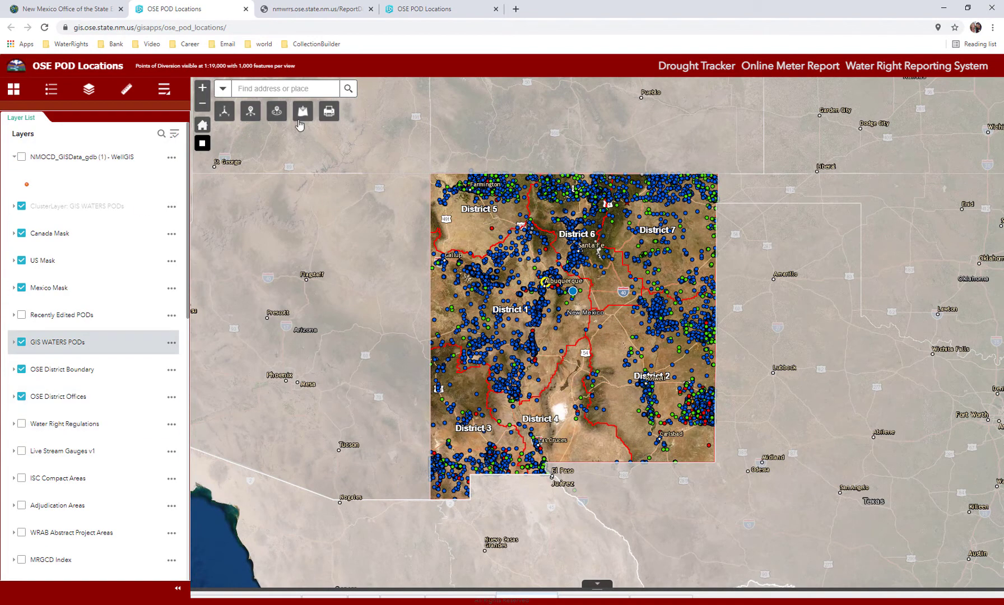
Browse the URL and File options of Add Data, then close the panel
left_click(303, 111)
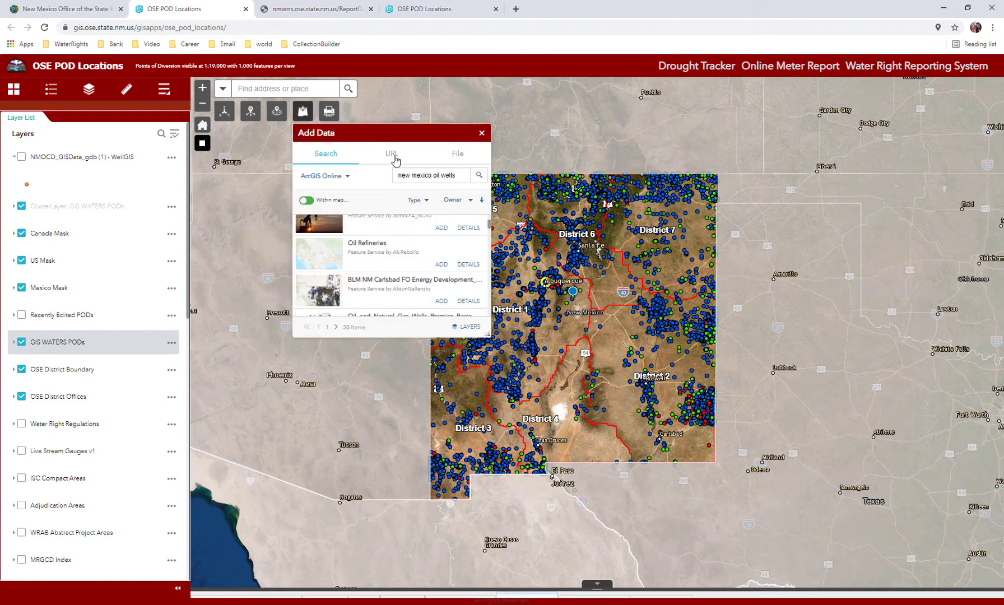
left_click(392, 156)
left_click(364, 227)
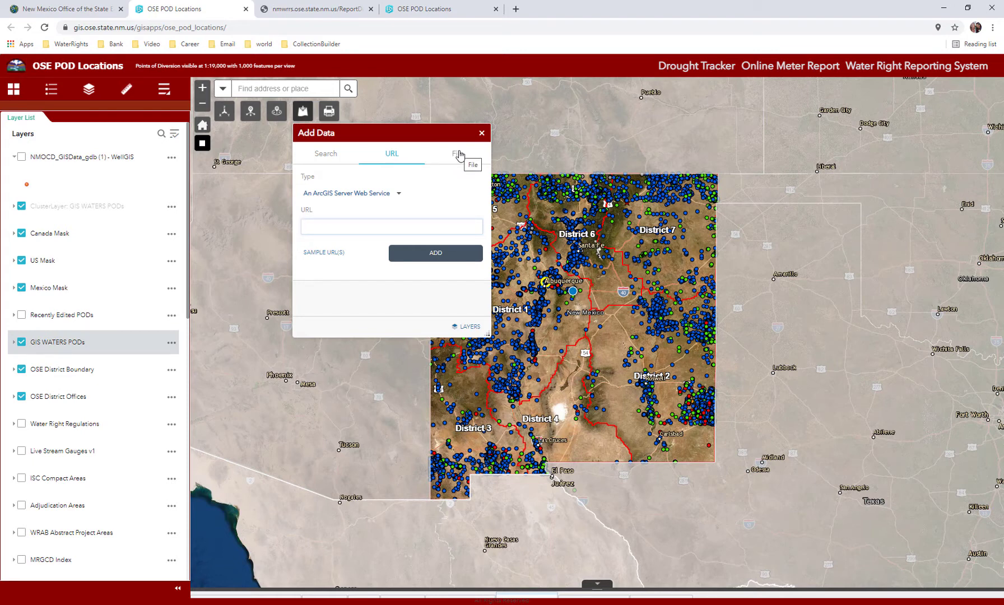
left_click(459, 155)
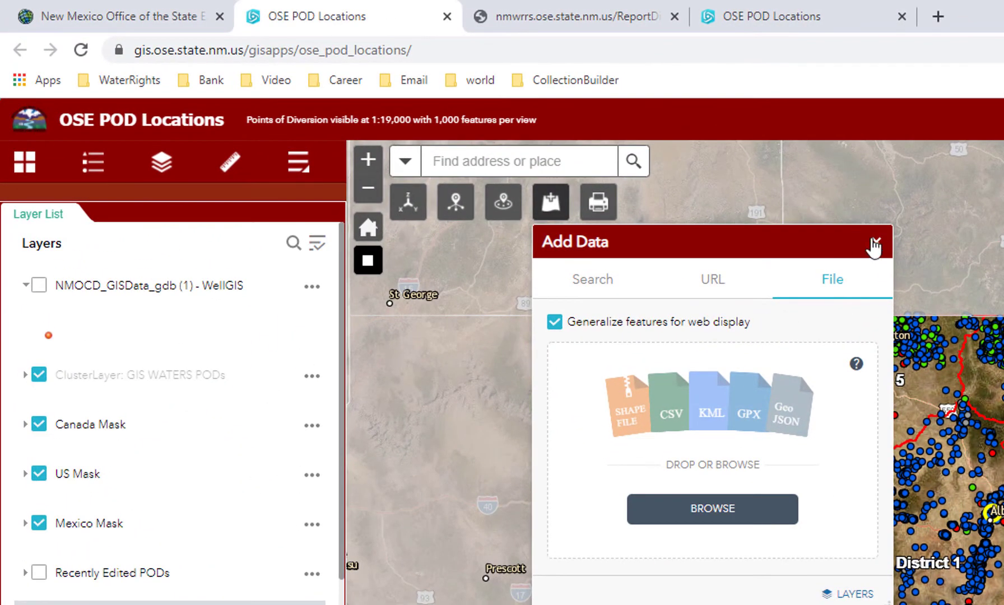
left_click(877, 242)
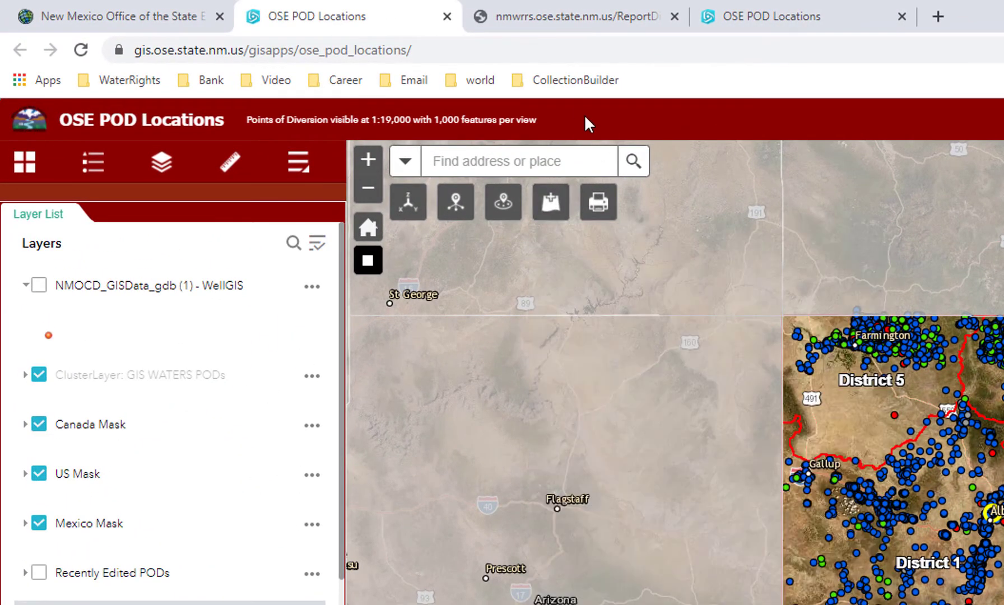
left_click(597, 205)
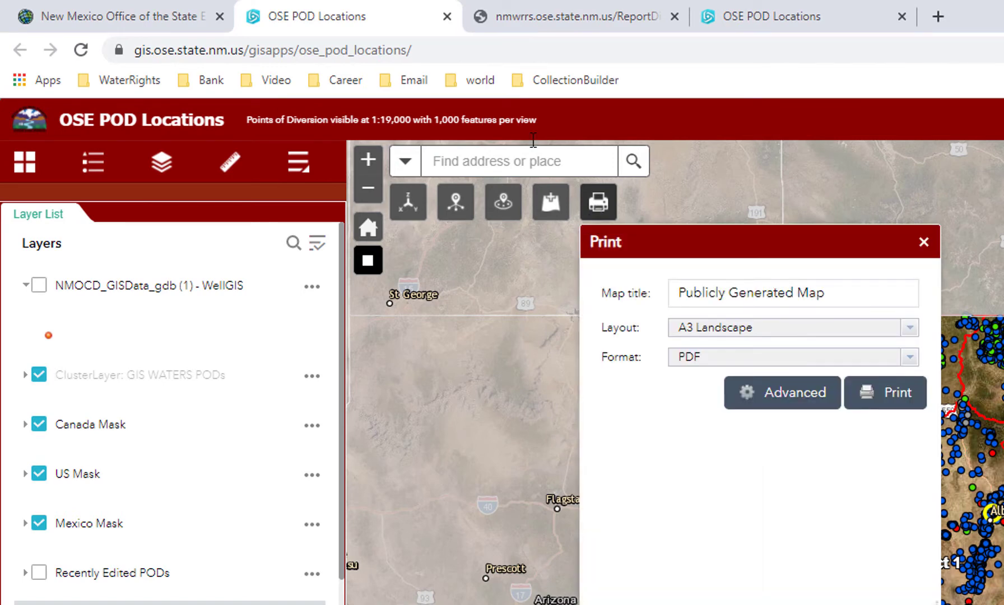
left_click(855, 301)
left_click_drag(836, 303, 585, 303)
type("Oil vs. Water")
left_click(906, 331)
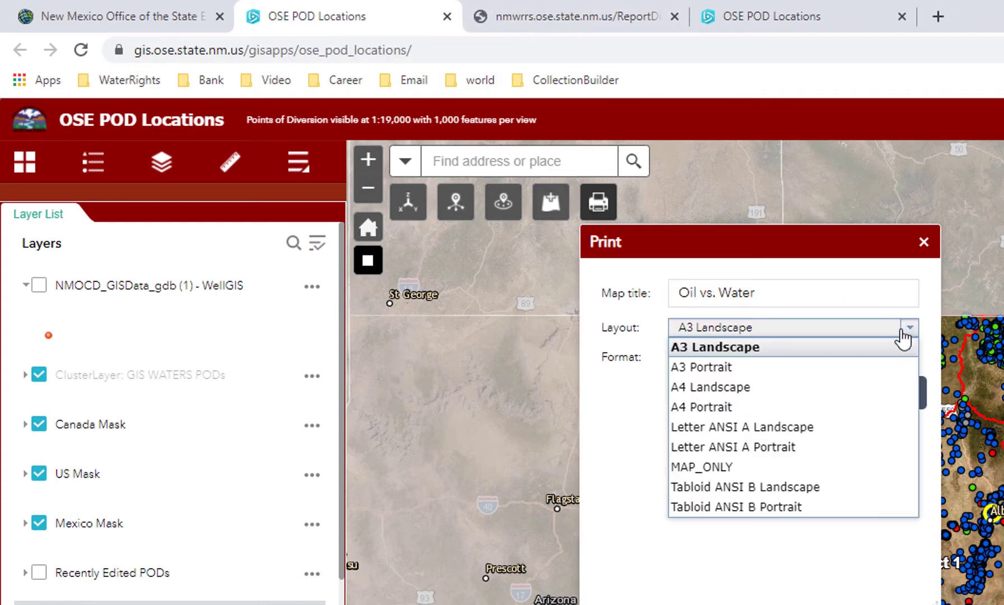
left_click(903, 336)
left_click(911, 360)
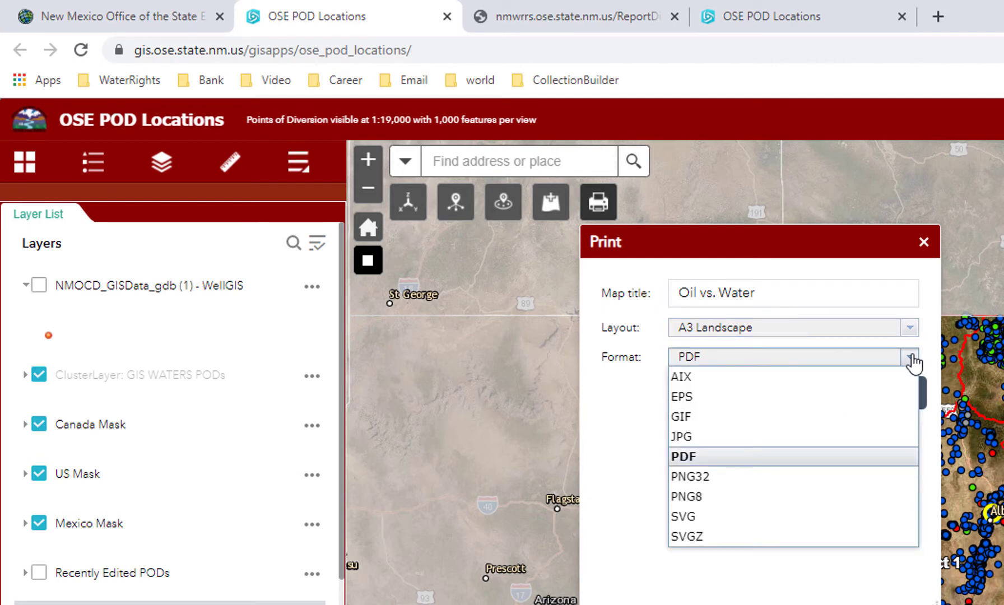
left_click(911, 361)
left_click(783, 402)
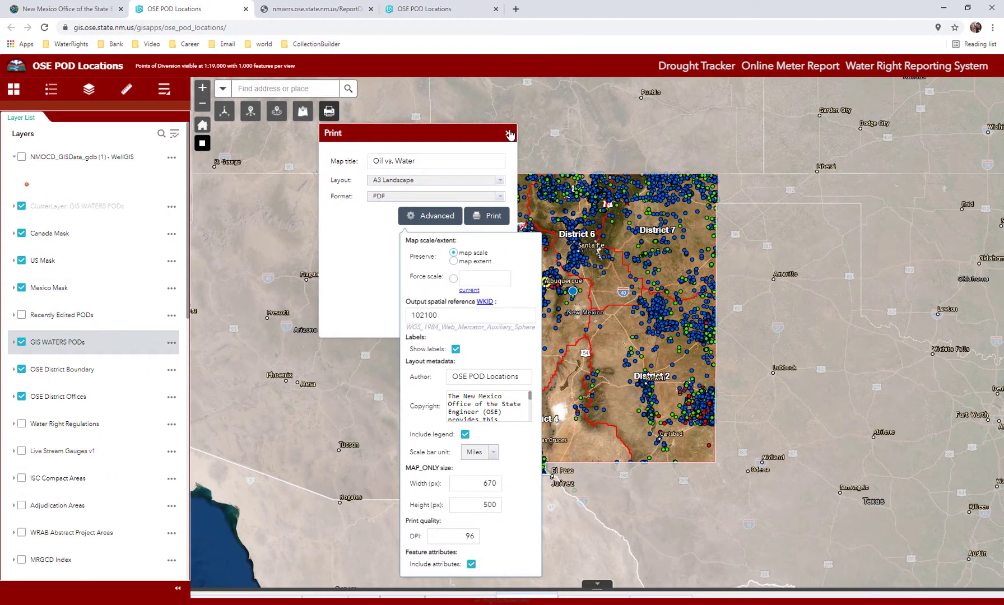
left_click(509, 133)
left_click(21, 117)
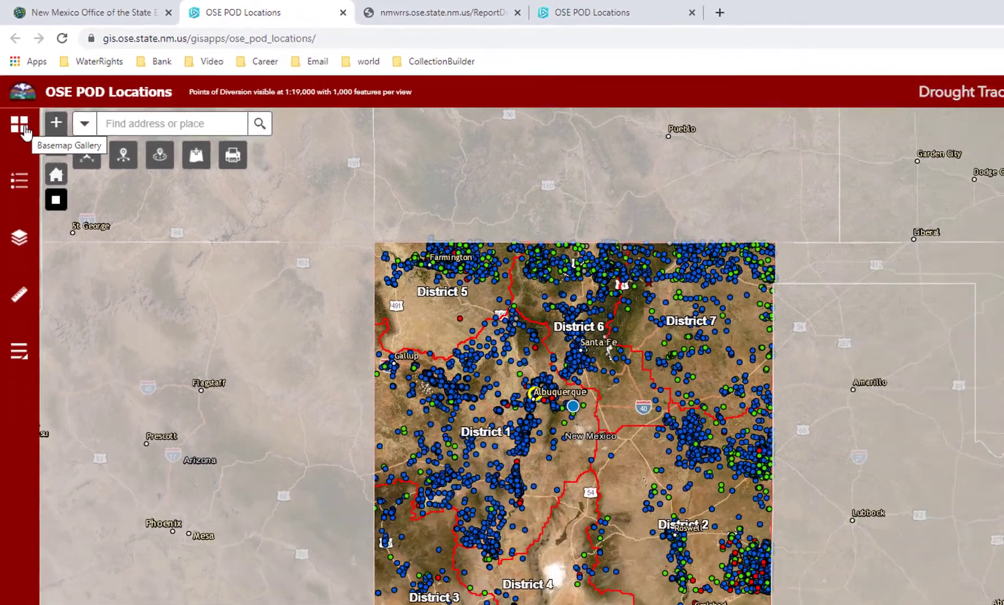
left_click(22, 127)
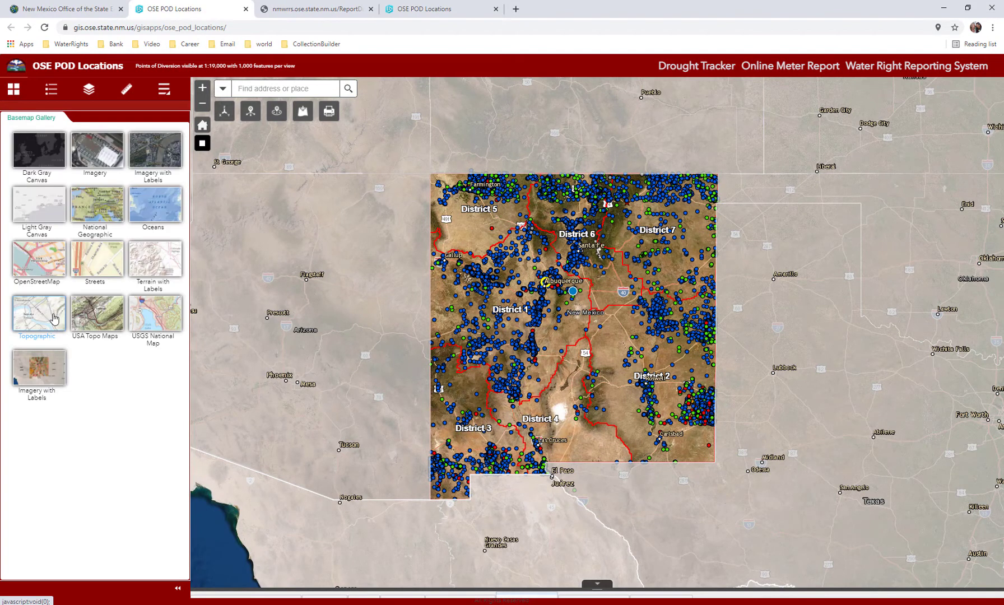
left_click(55, 318)
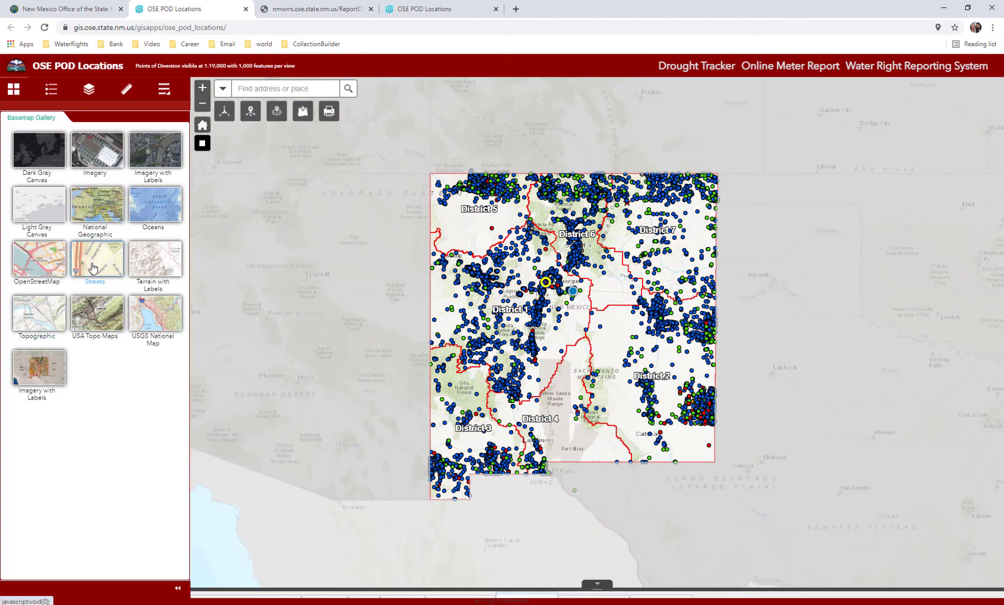
left_click(93, 268)
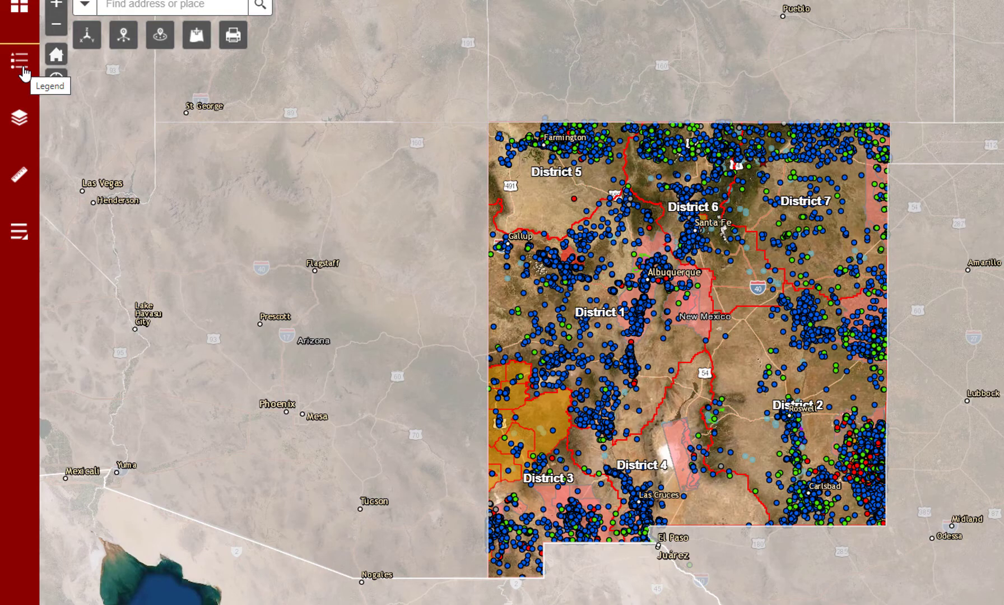
Review the map legend symbols, then show the Layer List with GIS WATERS PODs and EBID Parcels
left_click(20, 61)
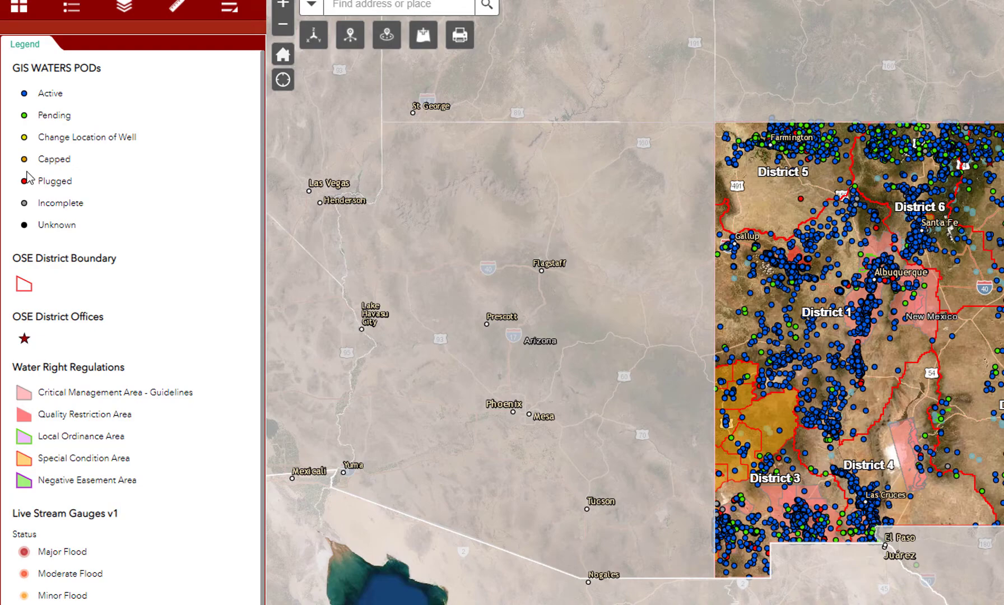
scroll(11, 173, "down", 1)
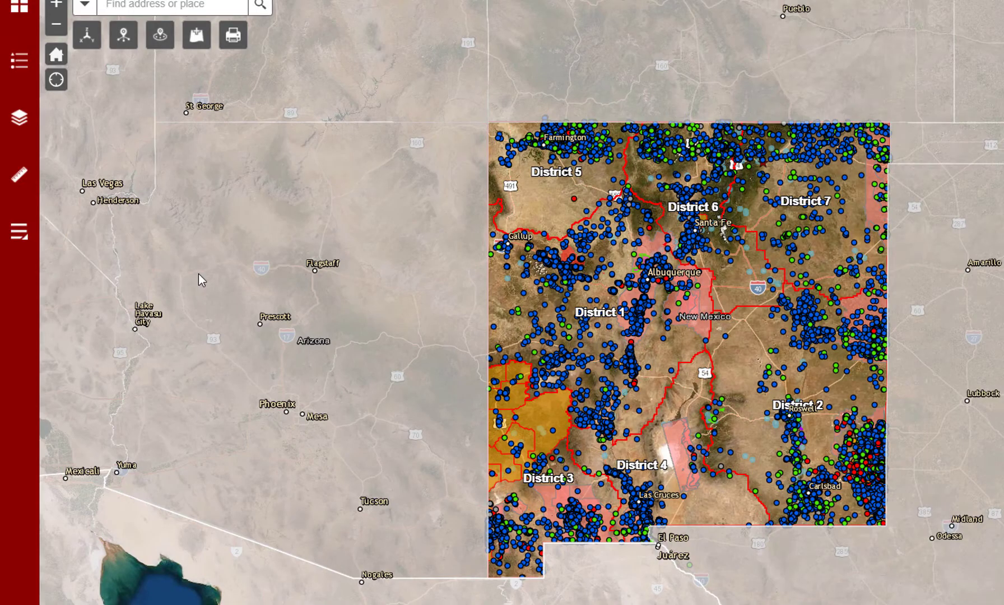
left_click(18, 118)
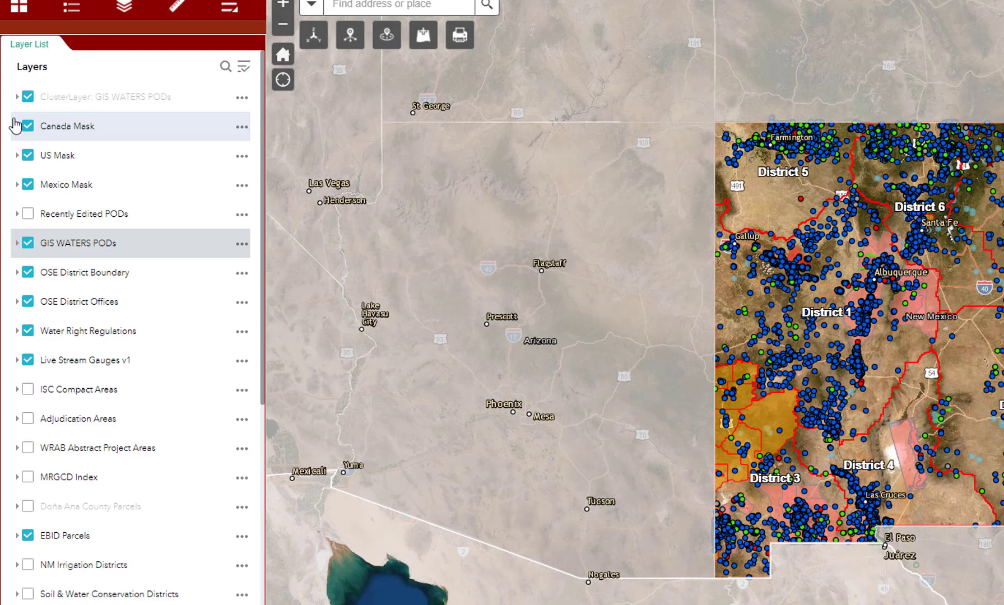
Uncheck GIS WATERS PODs in the Layer List to hide the blue POD dots
scroll(39, 206, "down", 1)
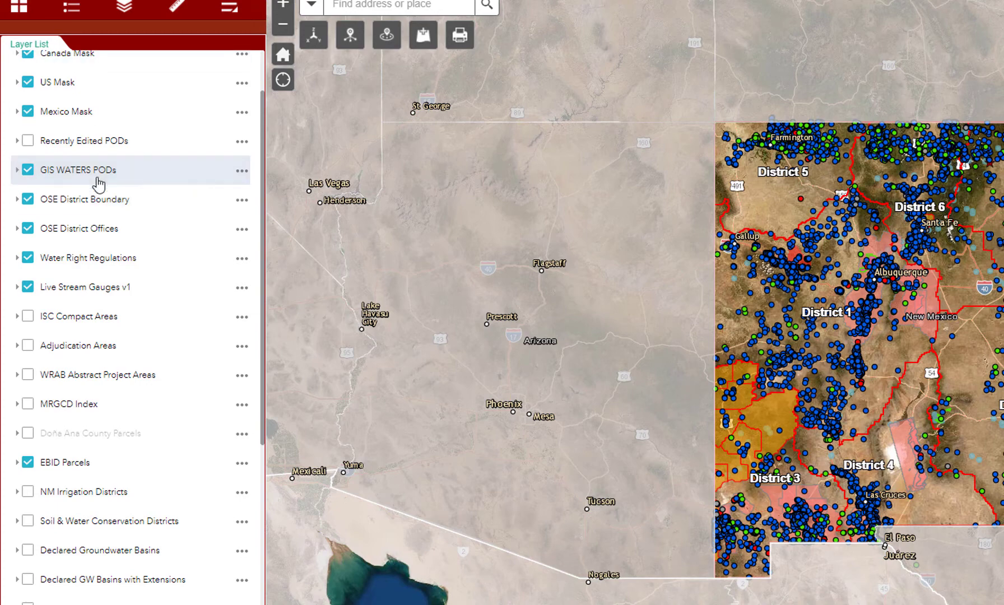
scroll(98, 184, "up", 2)
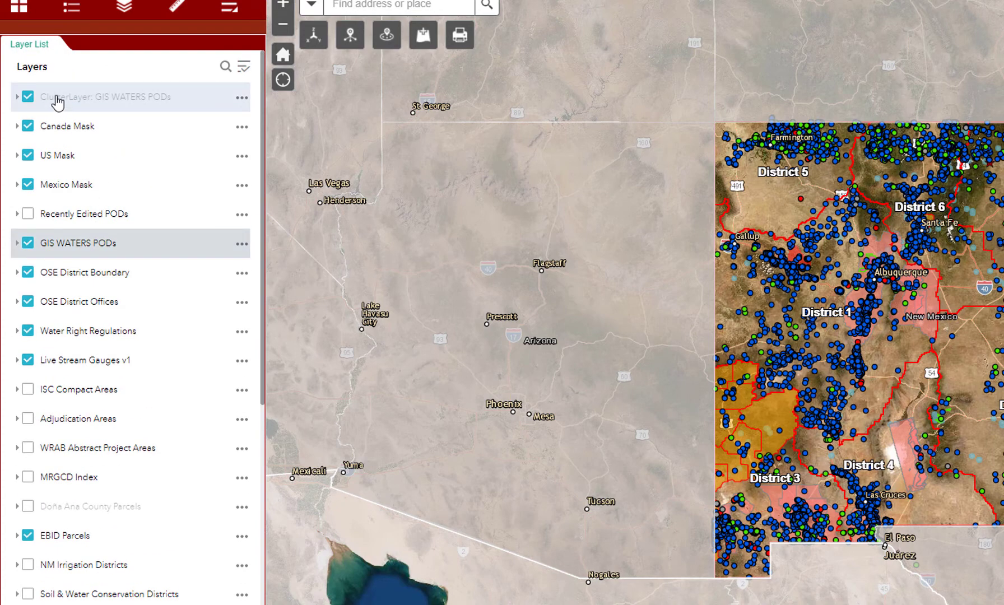
left_click(28, 242)
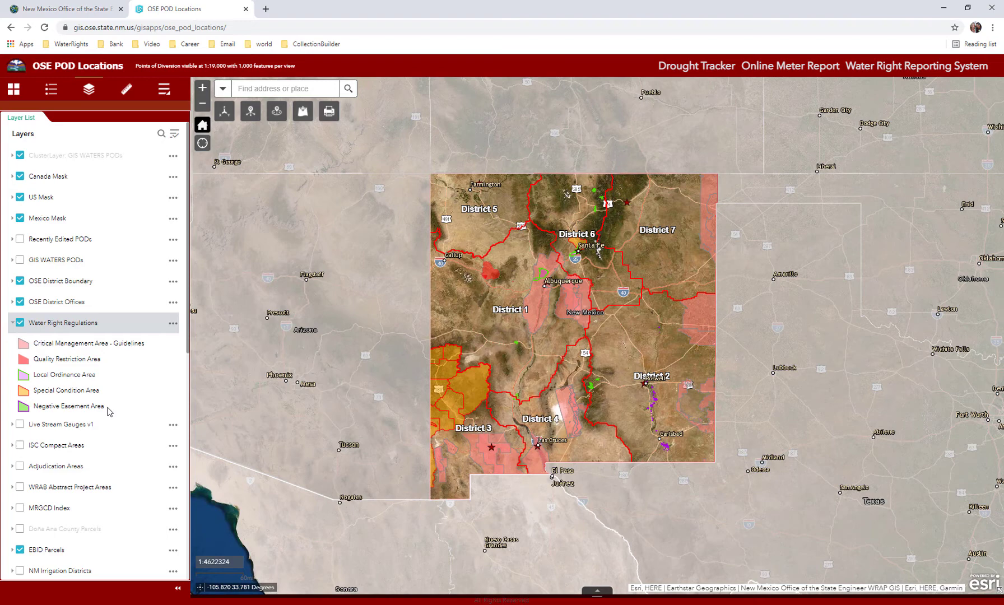
Collapse the Layer List so the district and regulation-area map fills the window
left_click(177, 588)
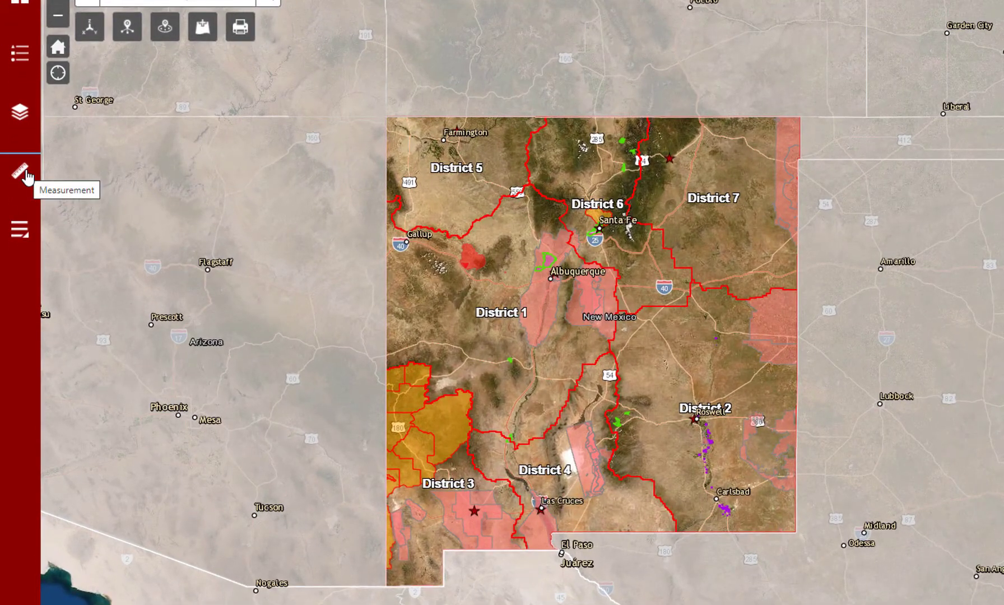
left_click(22, 172)
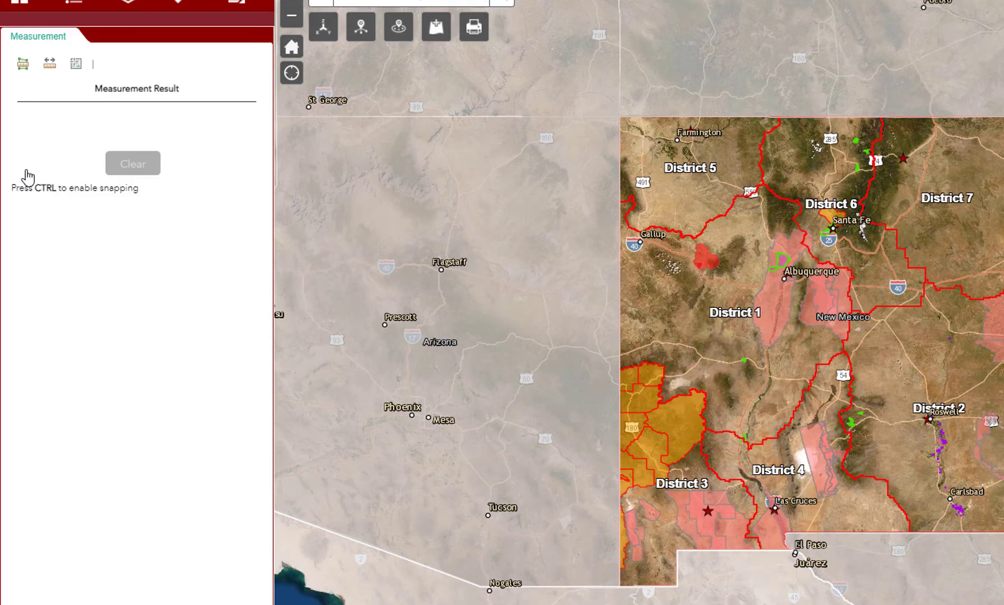
left_click(24, 70)
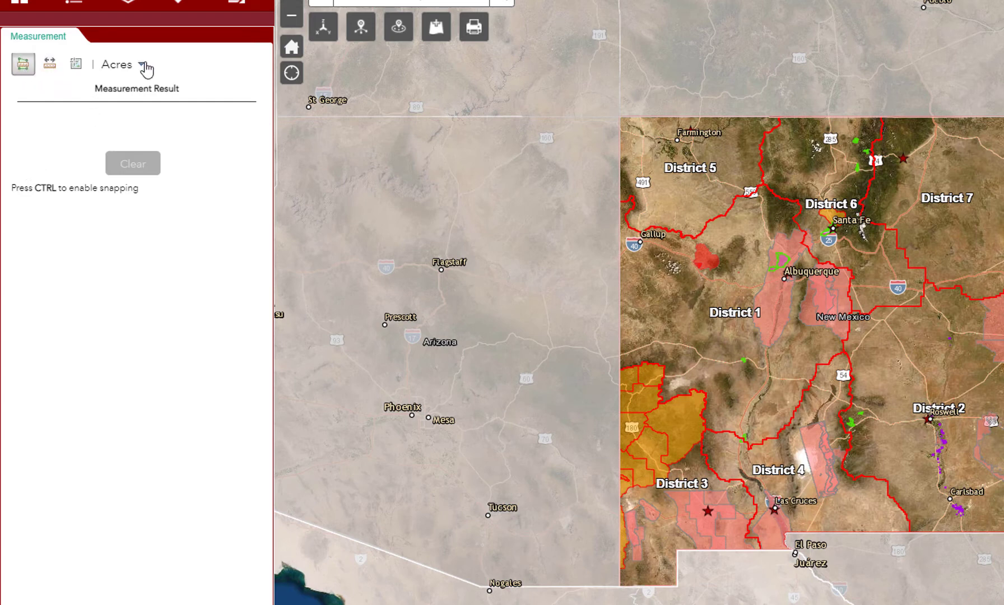
left_click(141, 66)
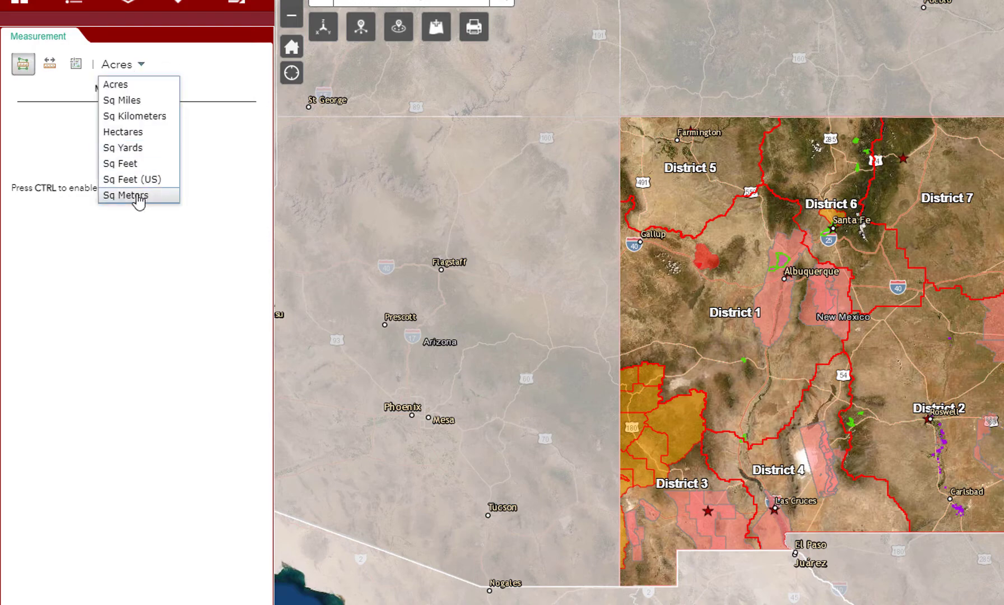
left_click(50, 64)
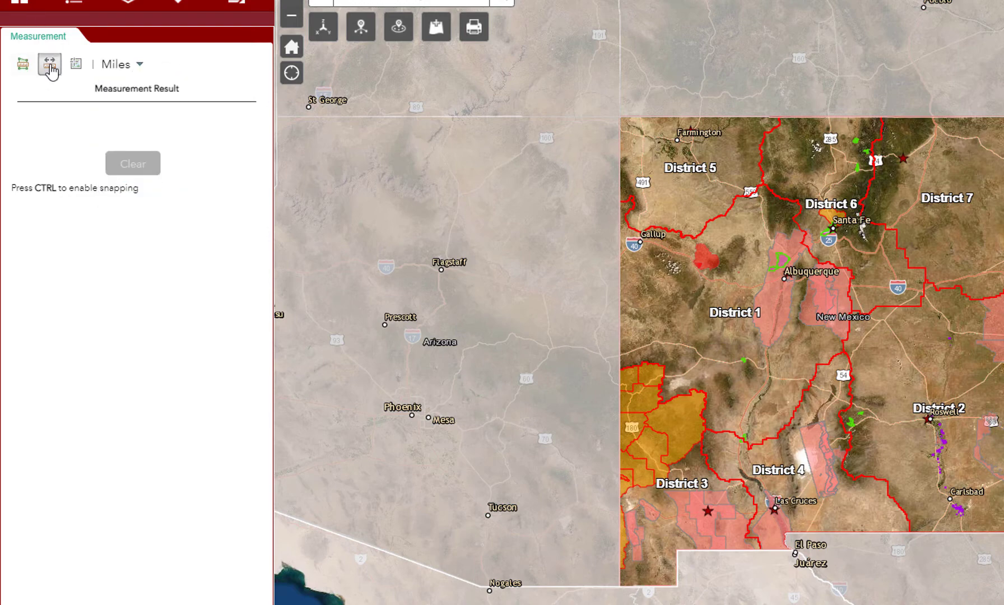
left_click(139, 65)
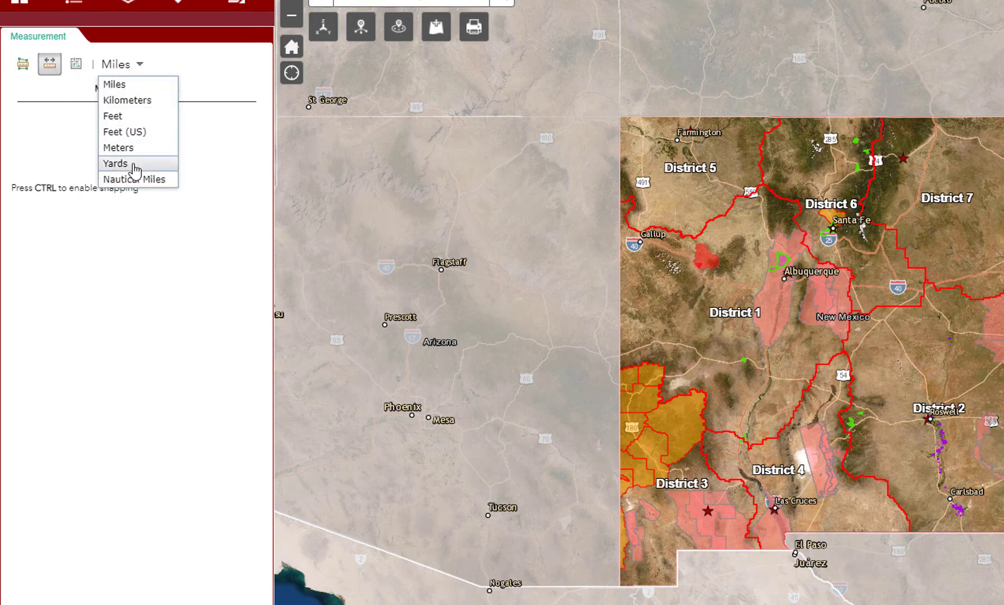
left_click(76, 64)
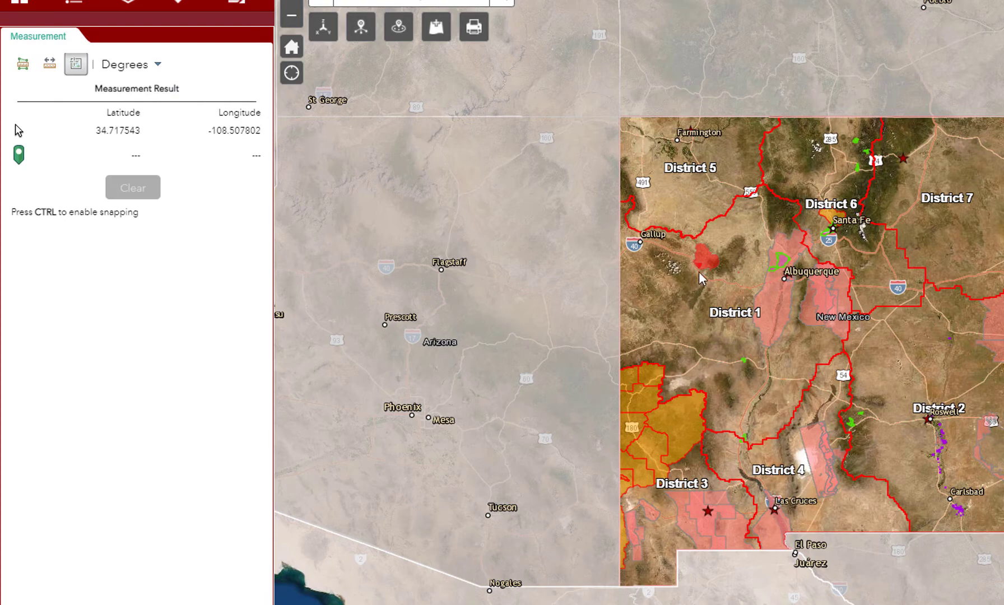
left_click(726, 266)
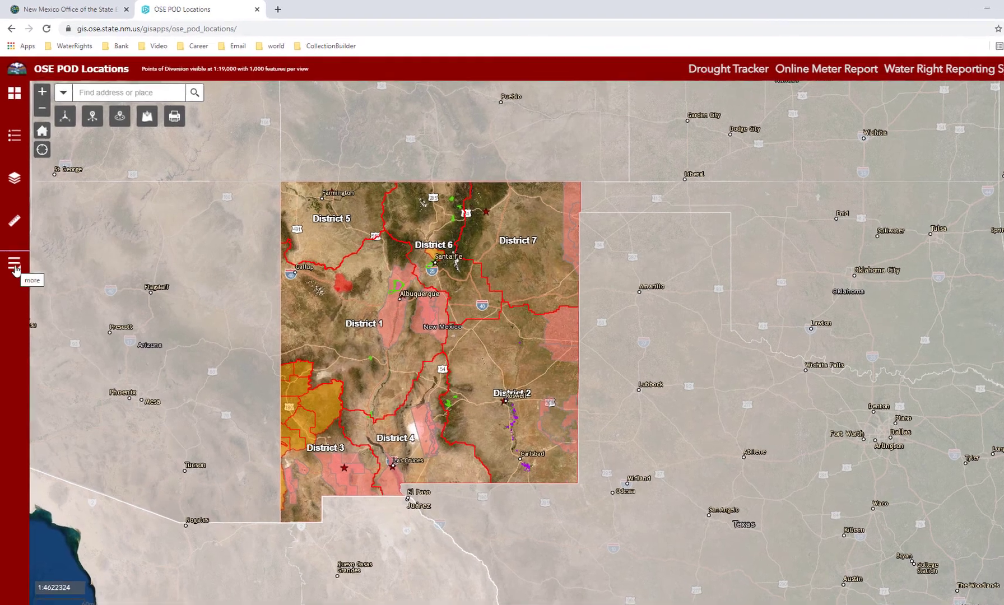
View the Annotate draw modes under Other Panels, then switch to the regulation-area Filter
left_click(13, 253)
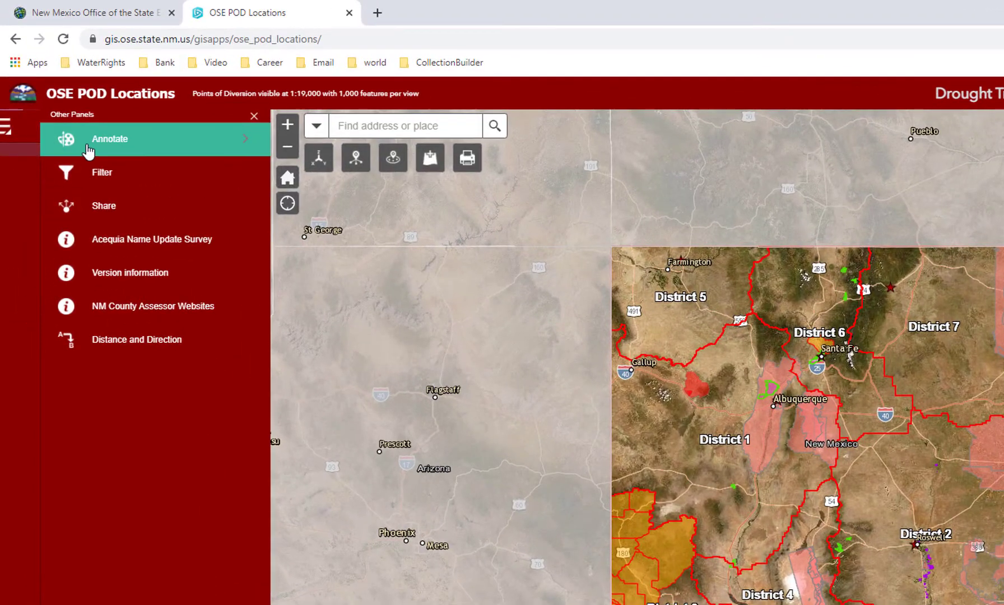
left_click(88, 150)
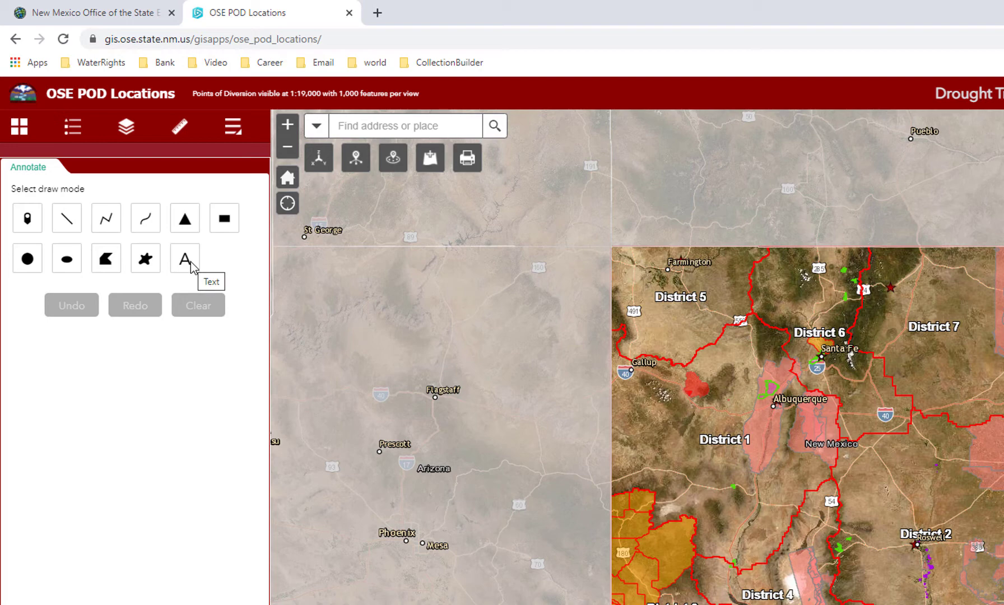
left_click(112, 178)
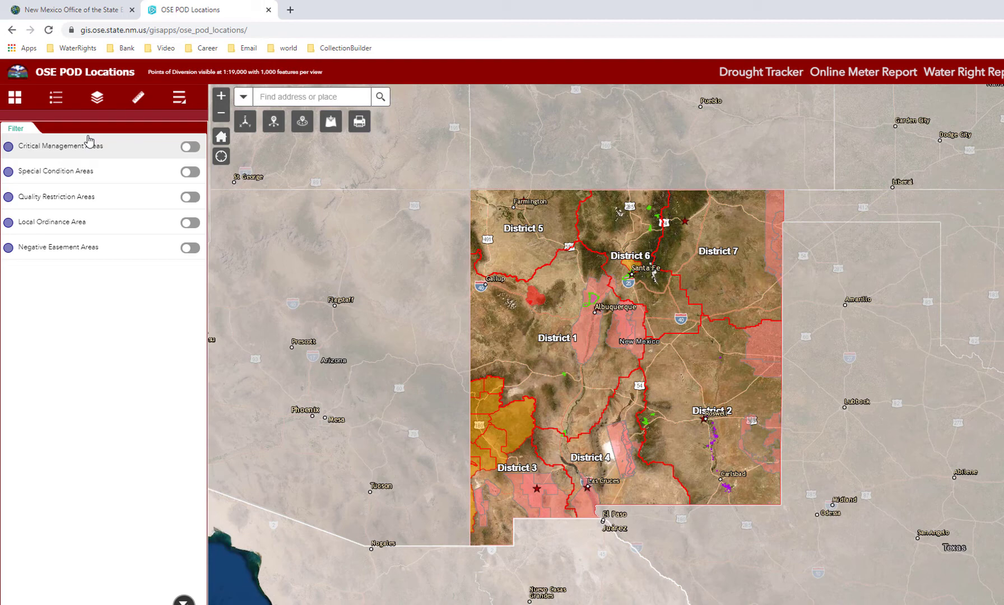
Filter to Critical Management Areas, then read the Estancia Basin and District 4 office popups
left_click(190, 147)
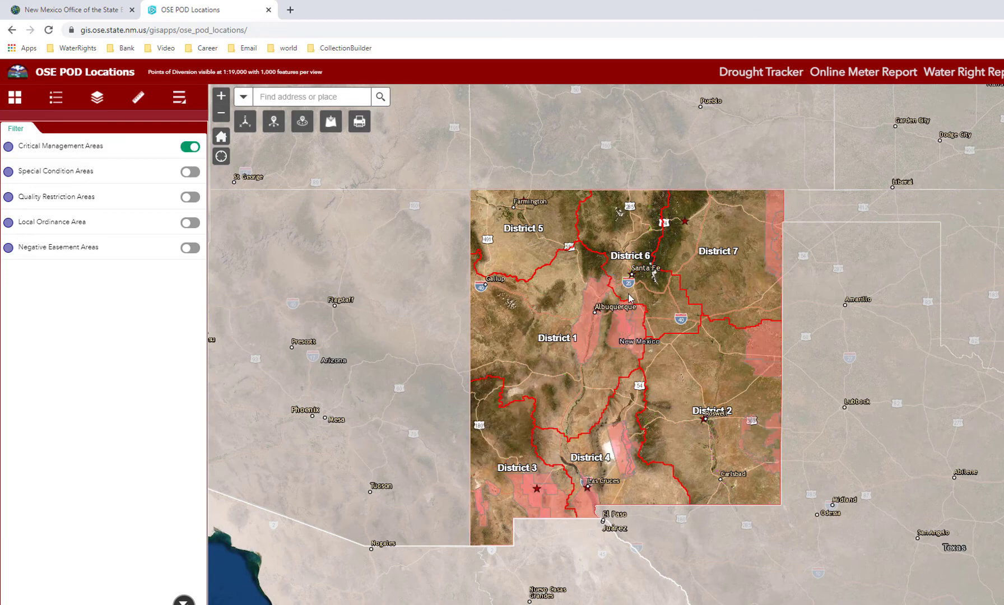
left_click(632, 329)
scroll(726, 340, "down", 4)
scroll(726, 340, "down", 3)
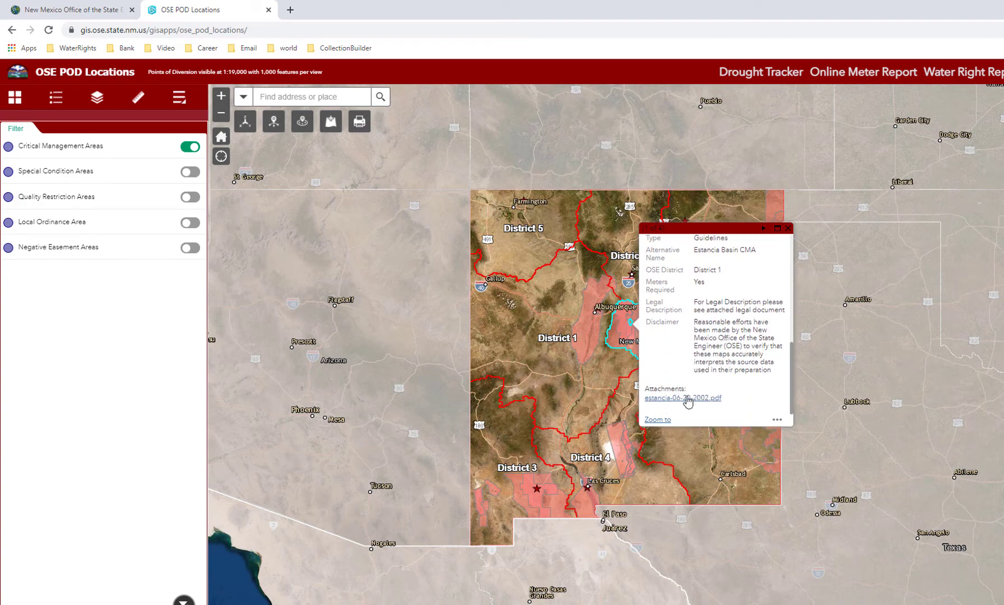
left_click(623, 443)
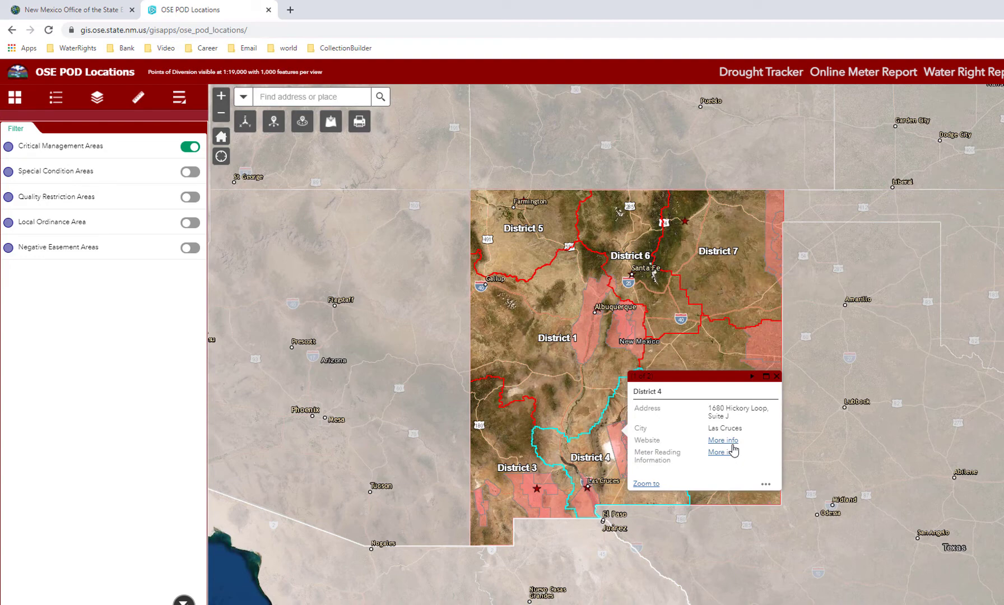
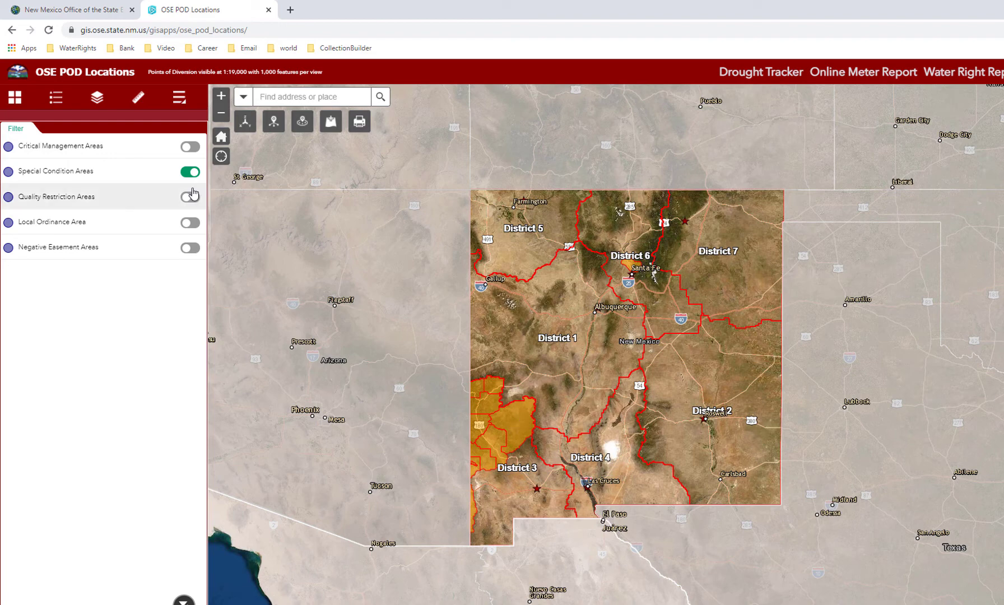
Read the details of two orange special condition areas on the map
left_click(516, 428)
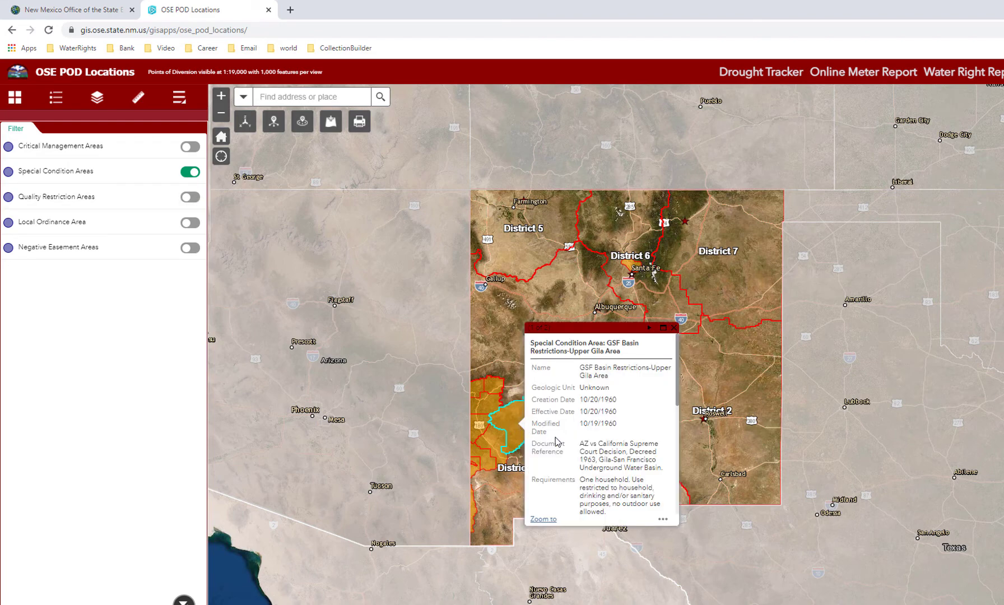
scroll(559, 443, "down", 3)
left_click(649, 327)
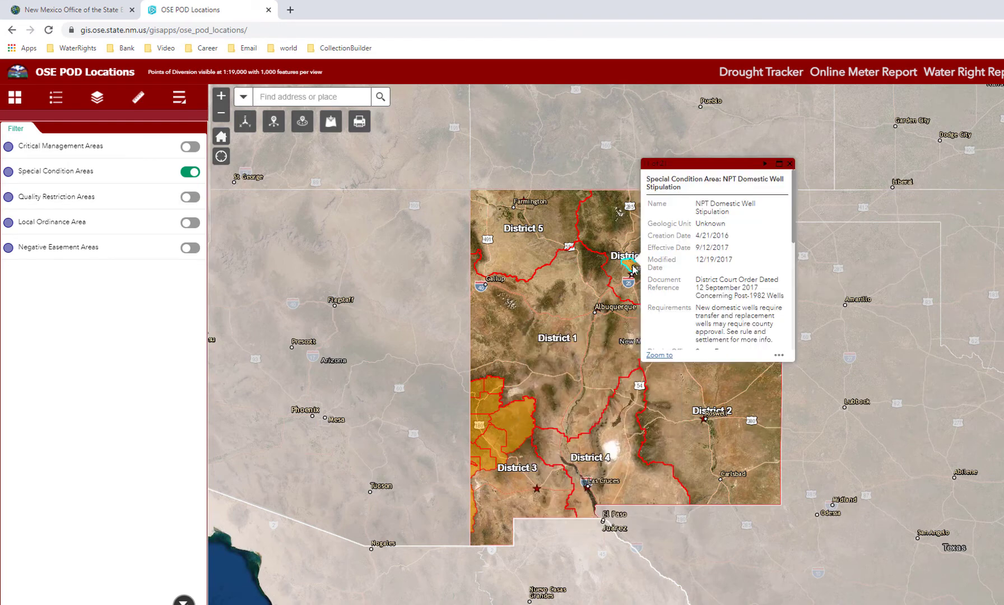
scroll(680, 314, "down", 2)
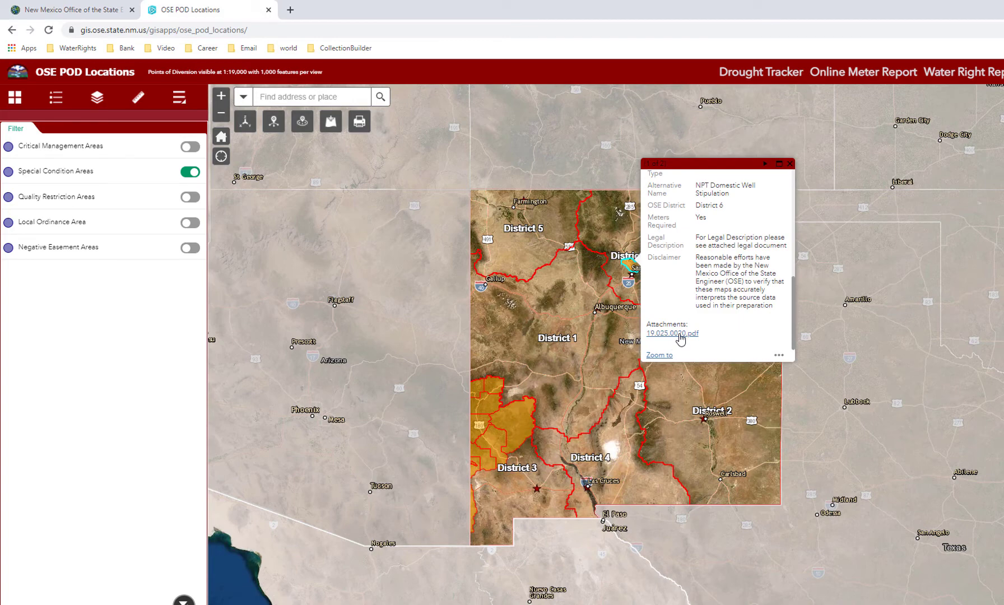
Show Quality Restriction Areas and read the San Mateo Creek and Chinle Moratorium details
left_click(191, 199)
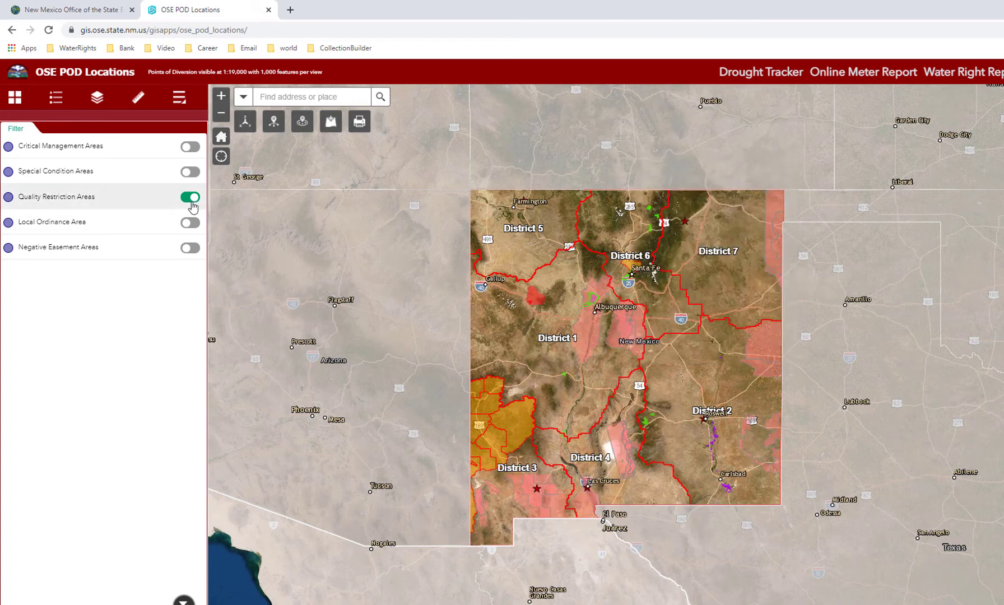
left_click(536, 301)
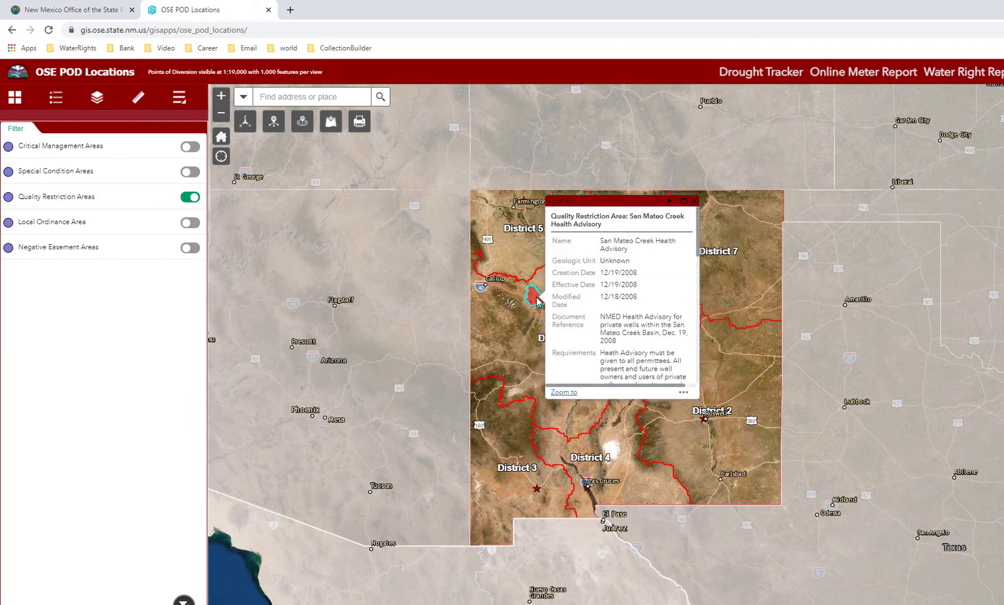
scroll(625, 325, "down", 10)
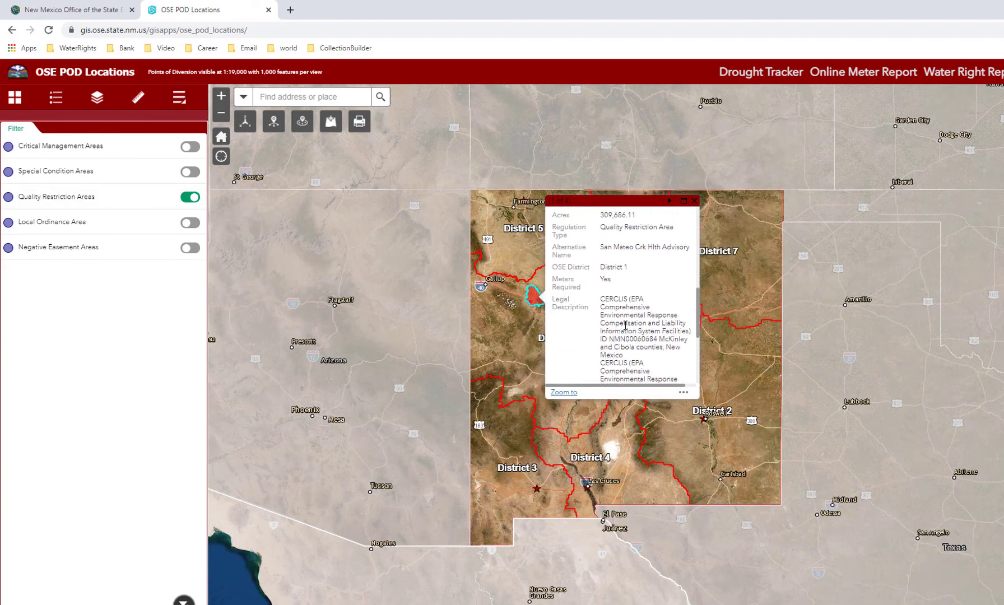
left_click(532, 300)
scroll(613, 340, "down", 2)
scroll(613, 339, "down", 8)
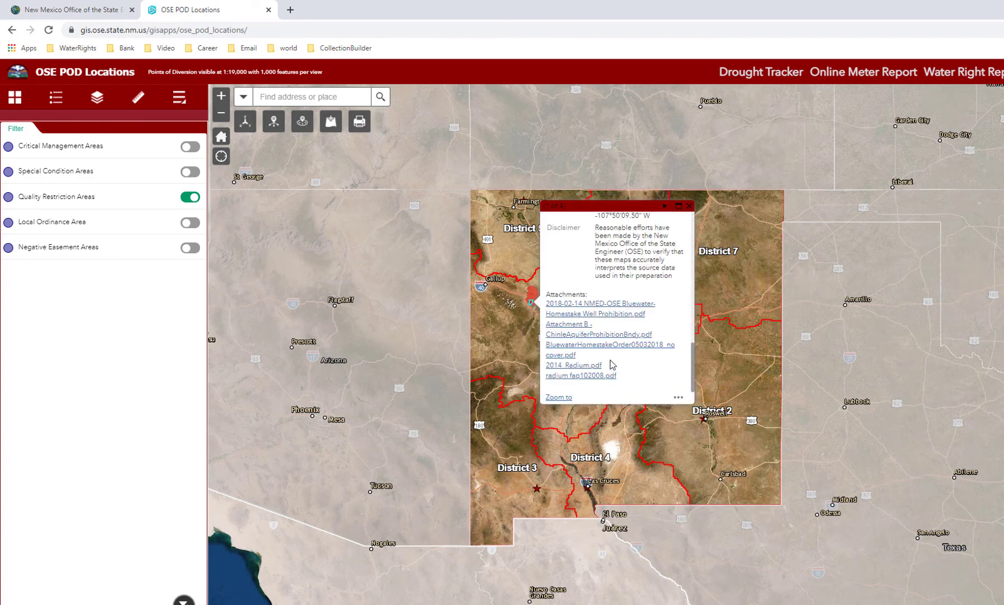
Close the details and filter to Local Ordinance, then Negative Easement Areas
left_click(690, 209)
left_click(191, 223)
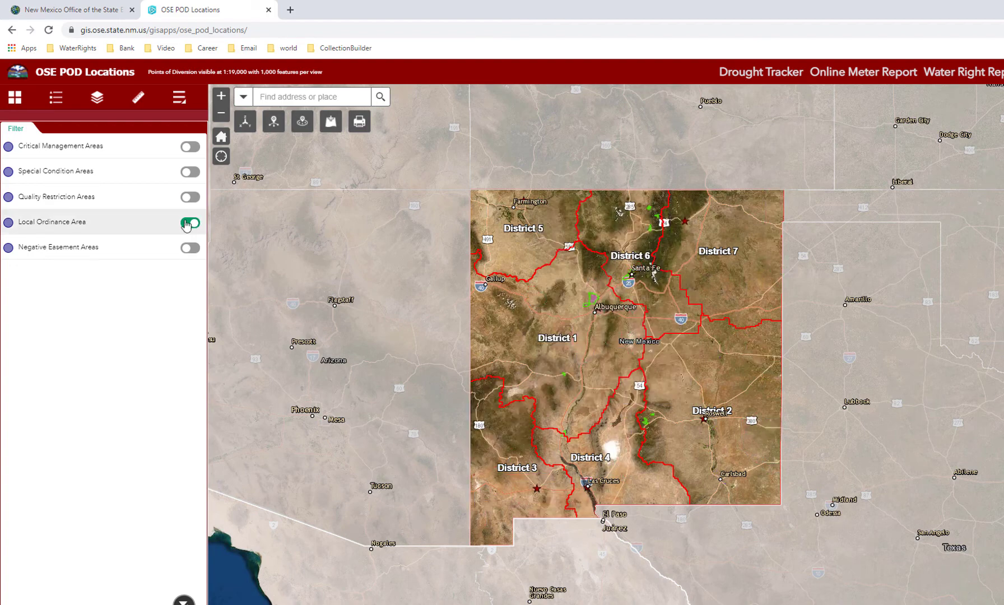
left_click(190, 248)
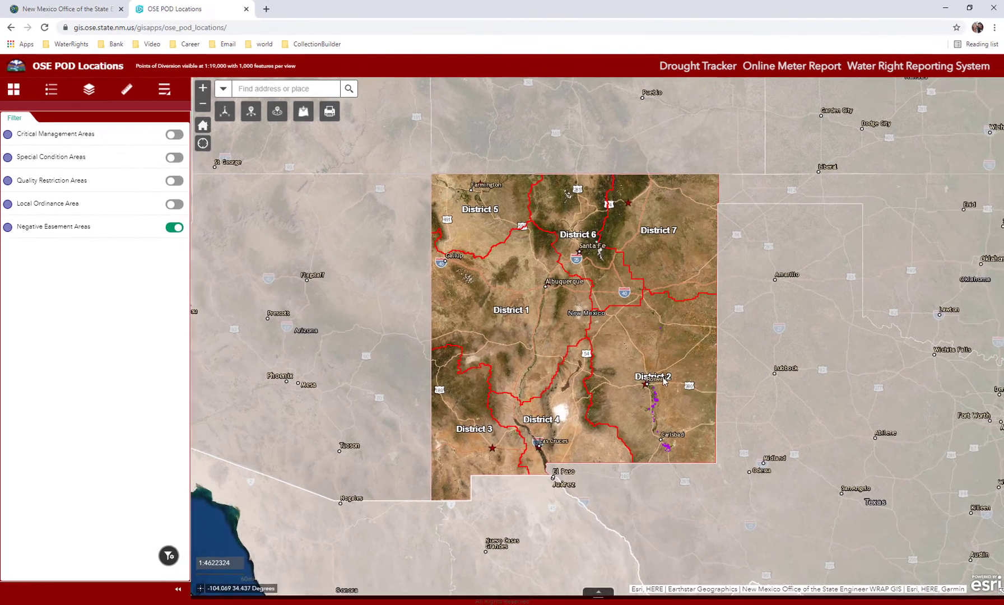
Turn off Negative Easement Areas and start a custom filter on the GIS WATERS PODs layer
left_click(191, 248)
left_click(167, 555)
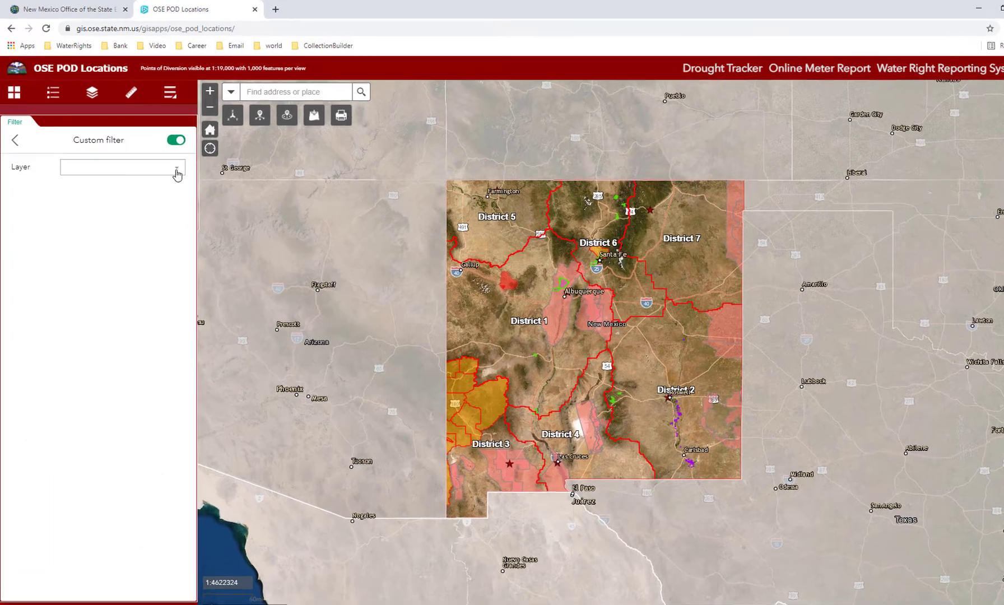
left_click(170, 162)
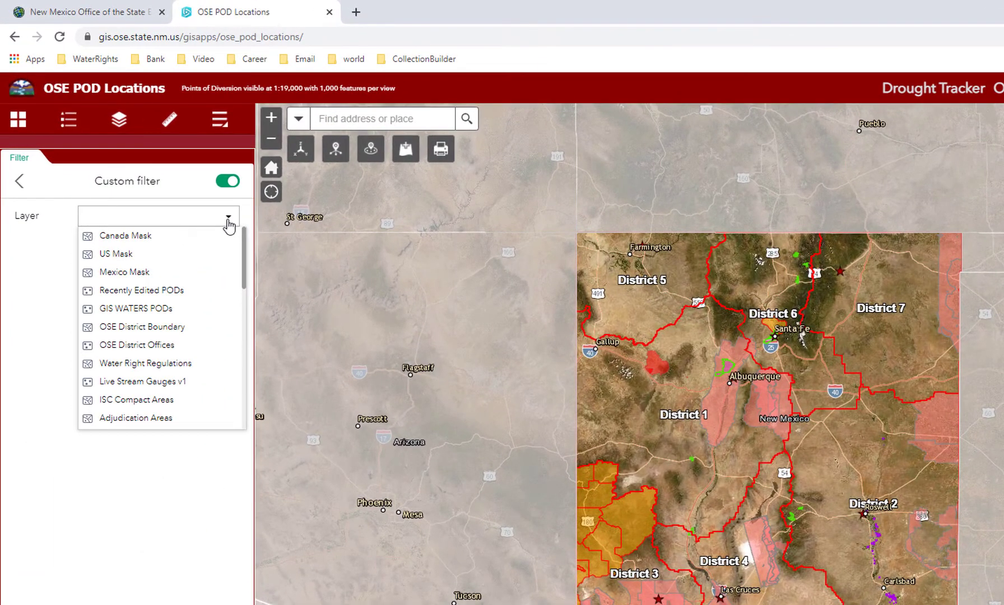
scroll(170, 387, "down", 5)
scroll(171, 389, "down", 3)
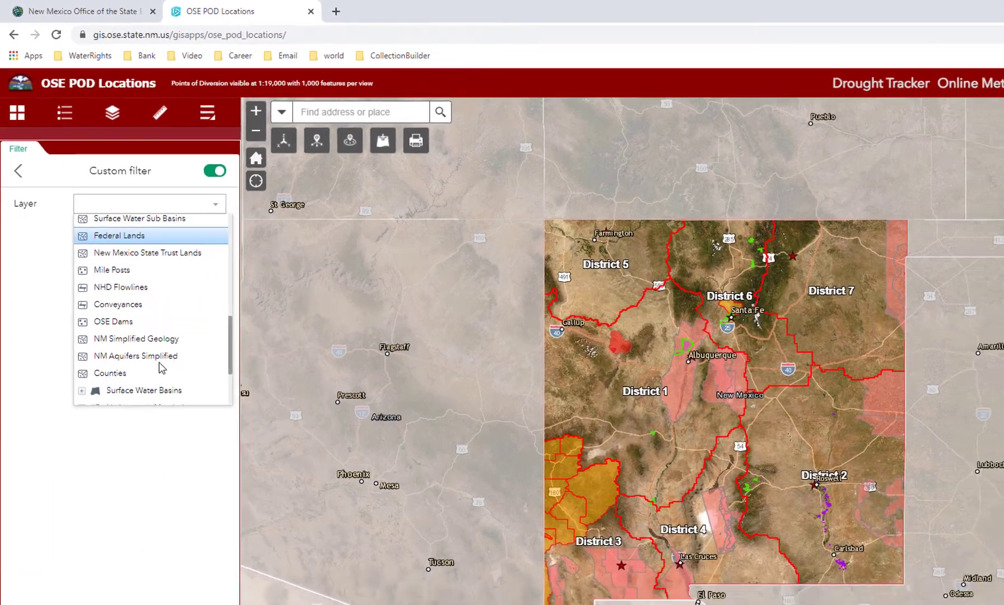
scroll(161, 368, "up", 5)
left_click(112, 261)
Leave the expression field at OBJECTID and bring up the Other Panels list
left_click(92, 223)
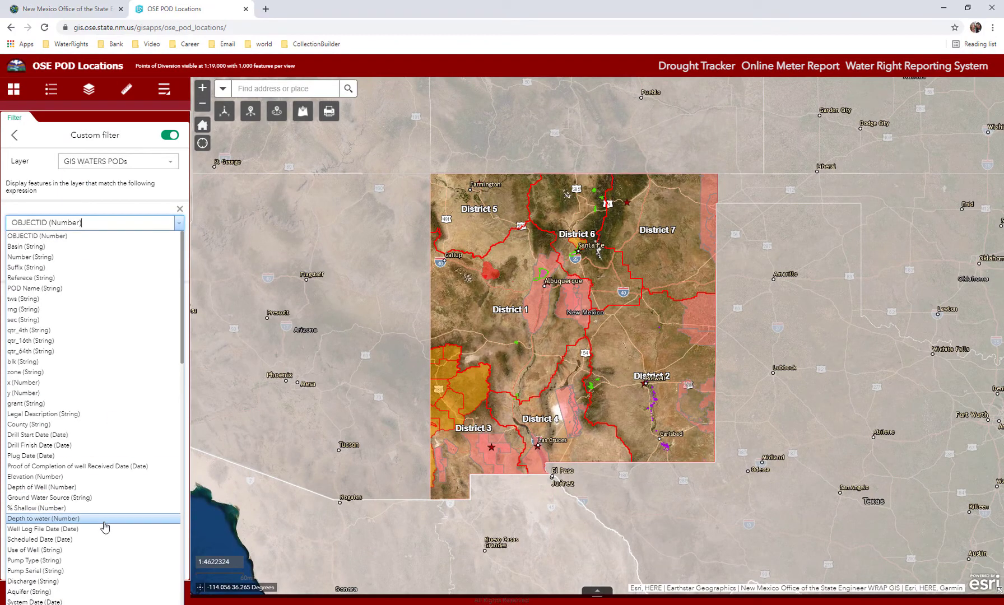
key("Escape")
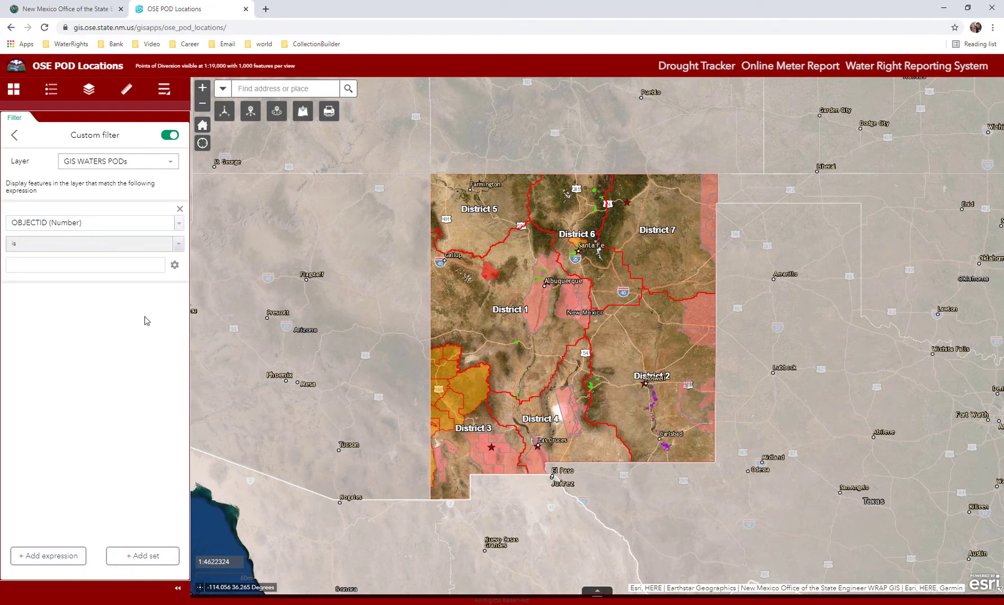
left_click(163, 89)
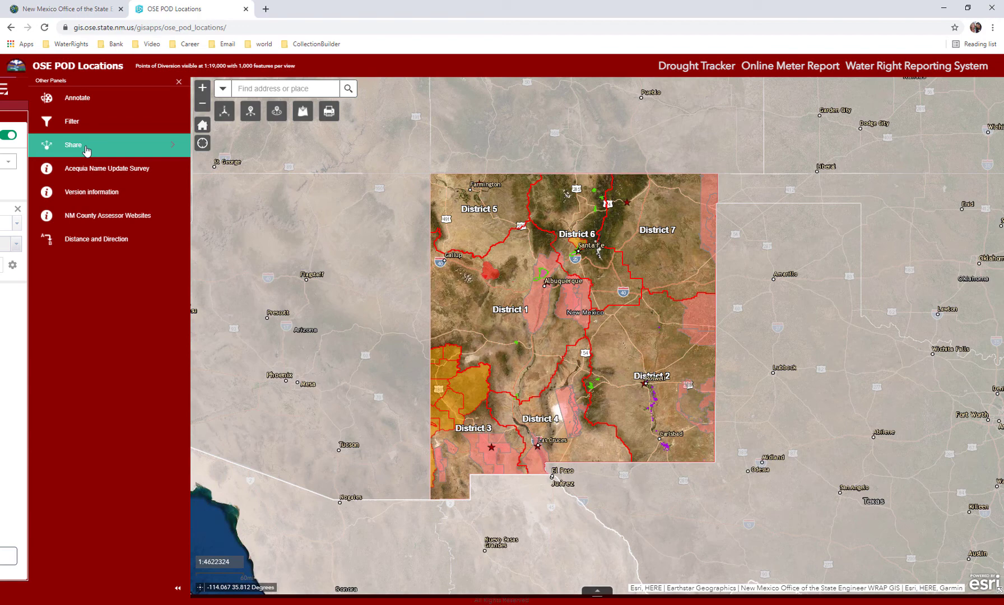
View the Acequia Name Update Survey and NM County Assessor Websites panels
left_click(151, 169)
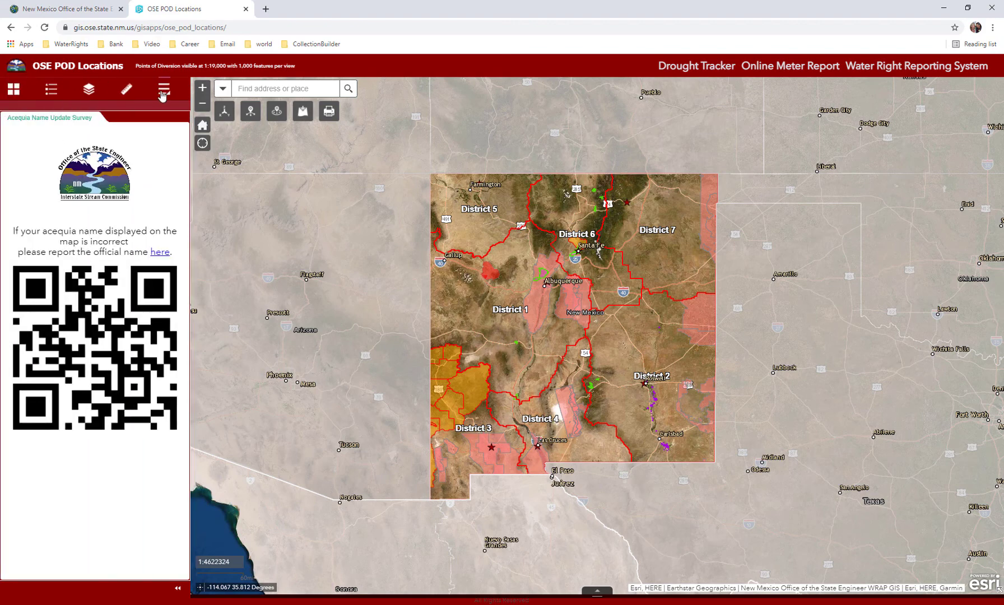
left_click(161, 94)
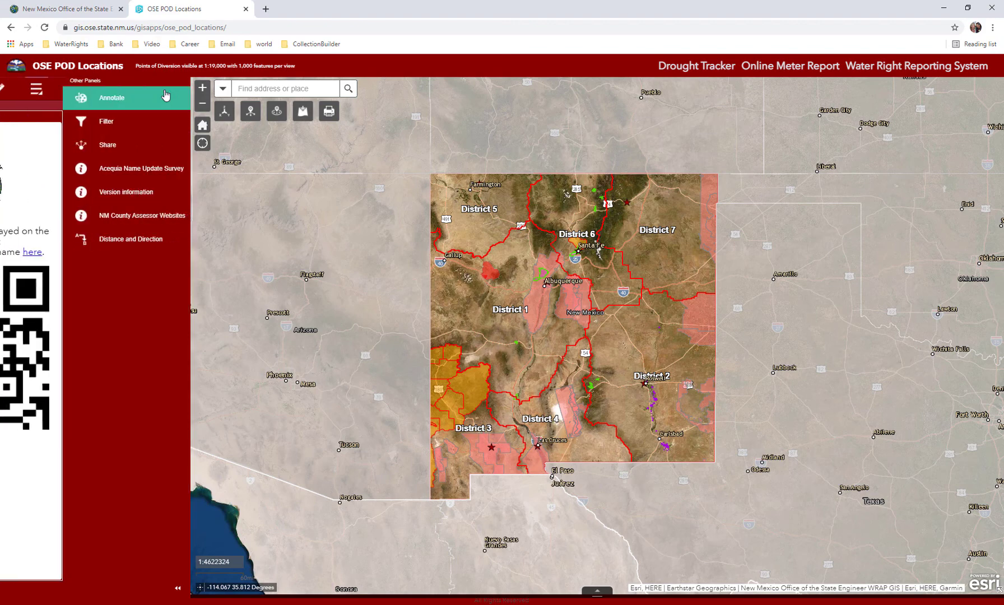
left_click(99, 216)
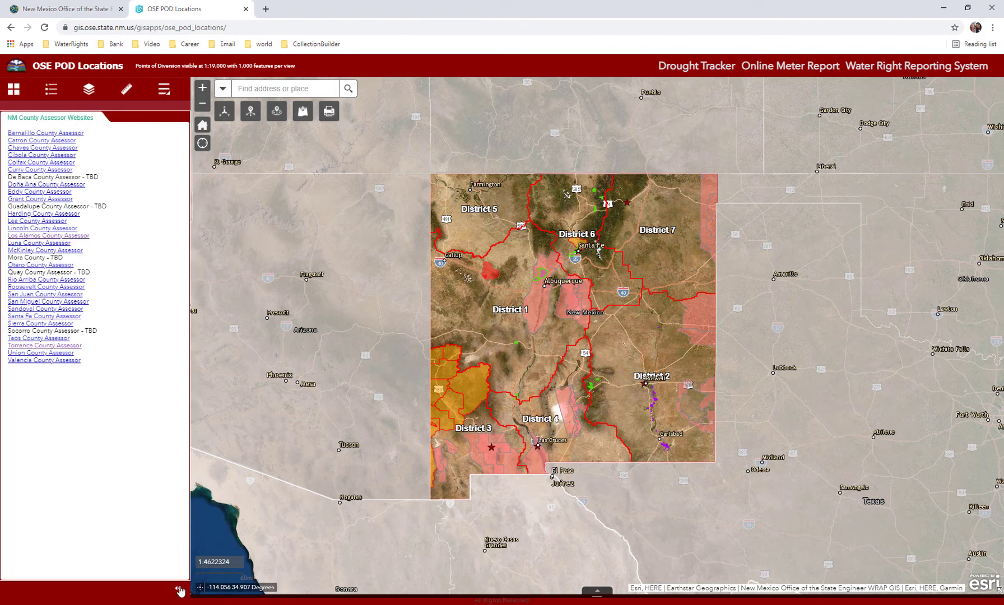
View the Distance and Direction panel, then collapse the side panel so the map fills the window
left_click(163, 89)
left_click(89, 240)
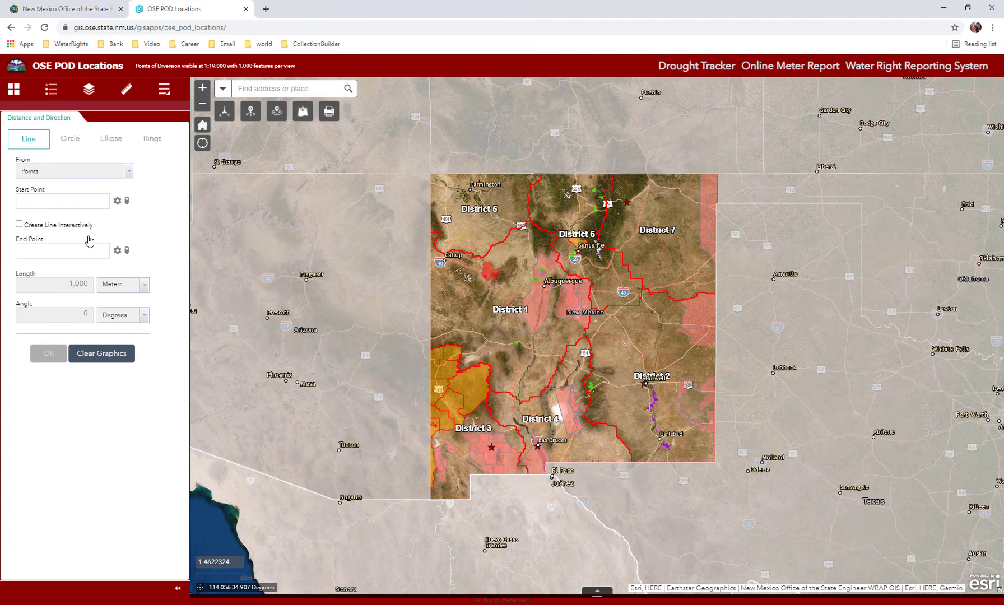
left_click(178, 589)
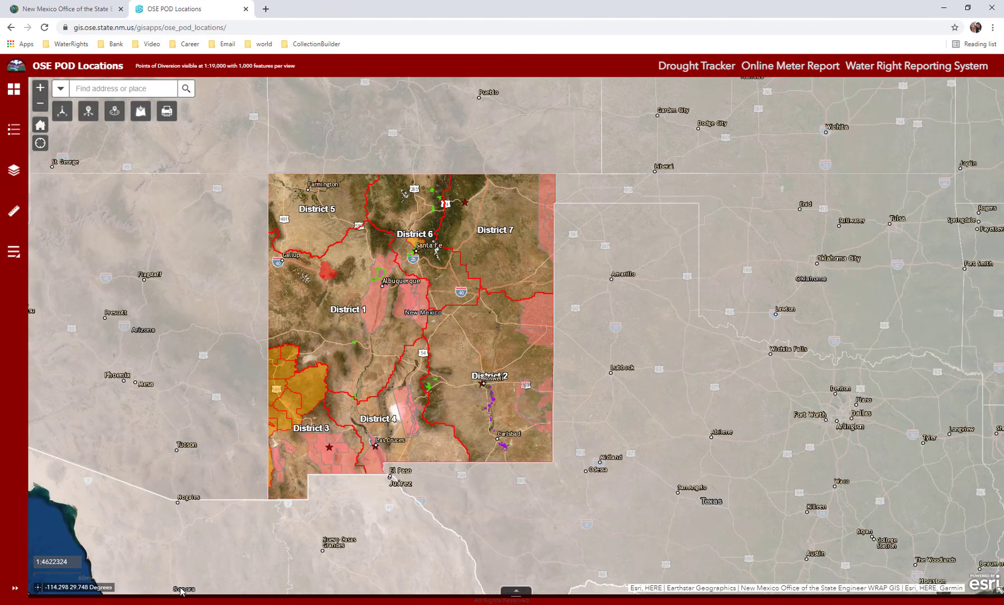